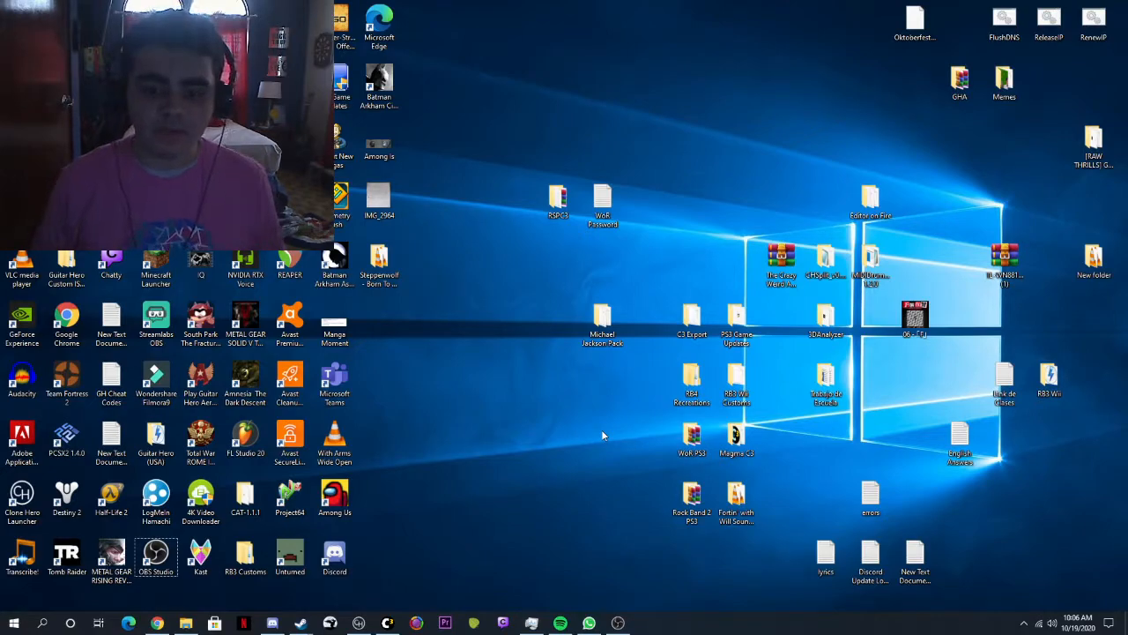
Step: Launch Onyx and open the RB3 Wii Customs desktop folder beside it, showing its one song file
left_click(413, 624)
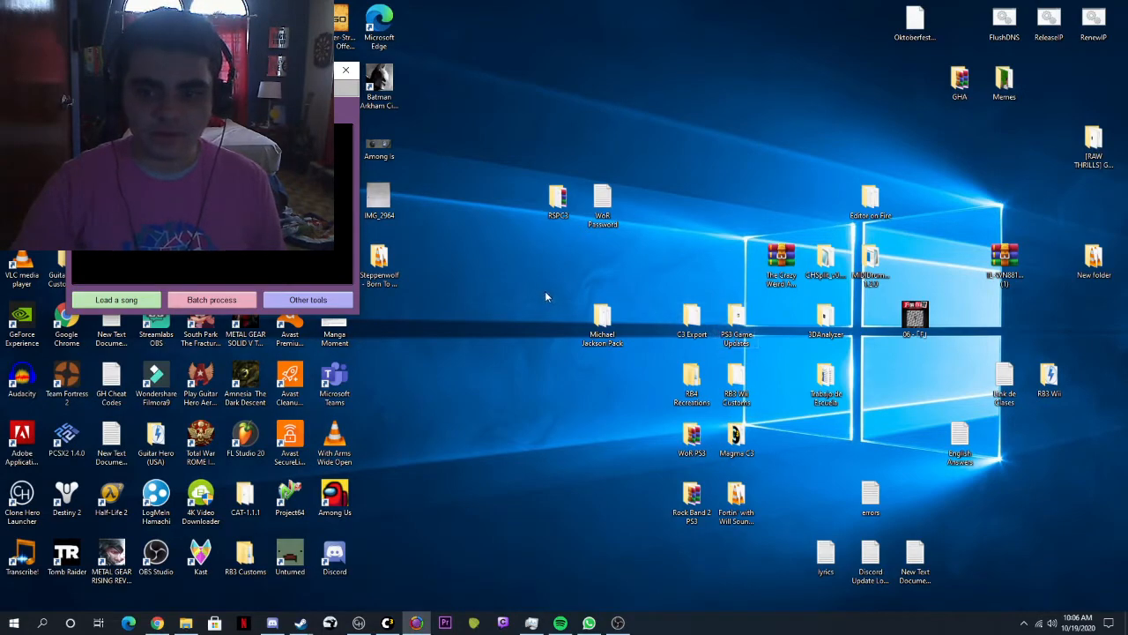
left_click(739, 387)
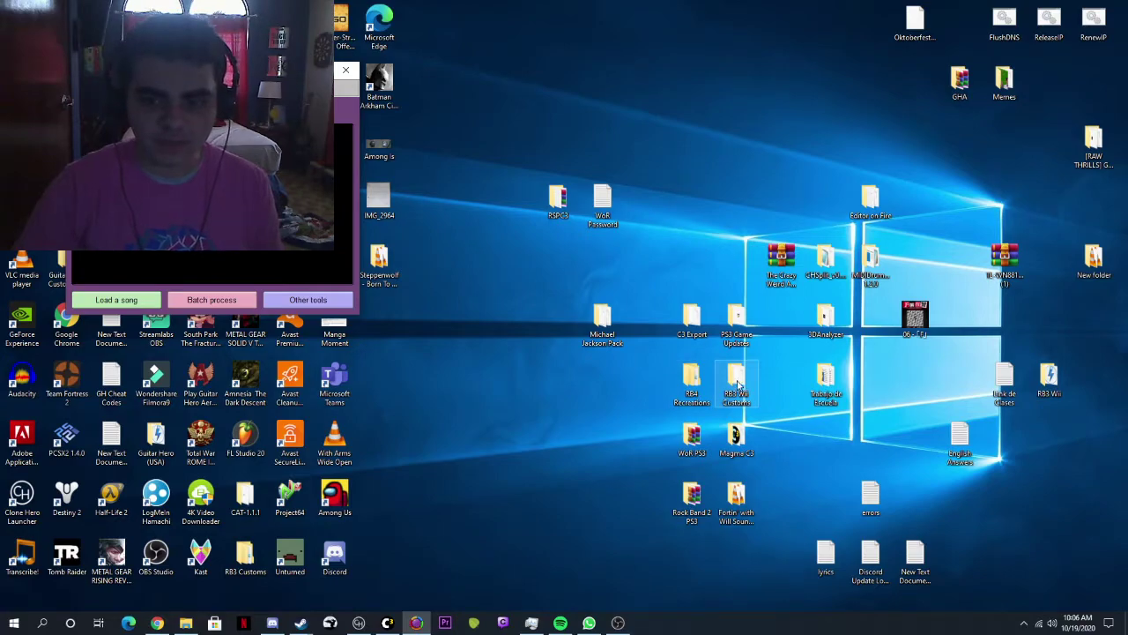
double_click(734, 377)
left_click_drag(361, 94, 699, 107)
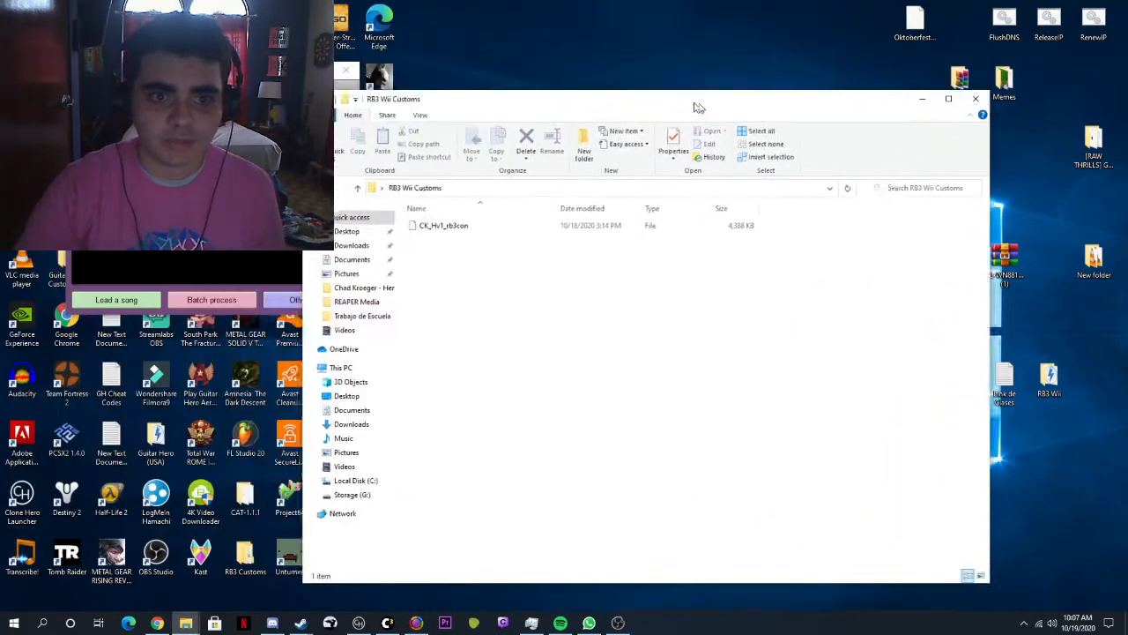
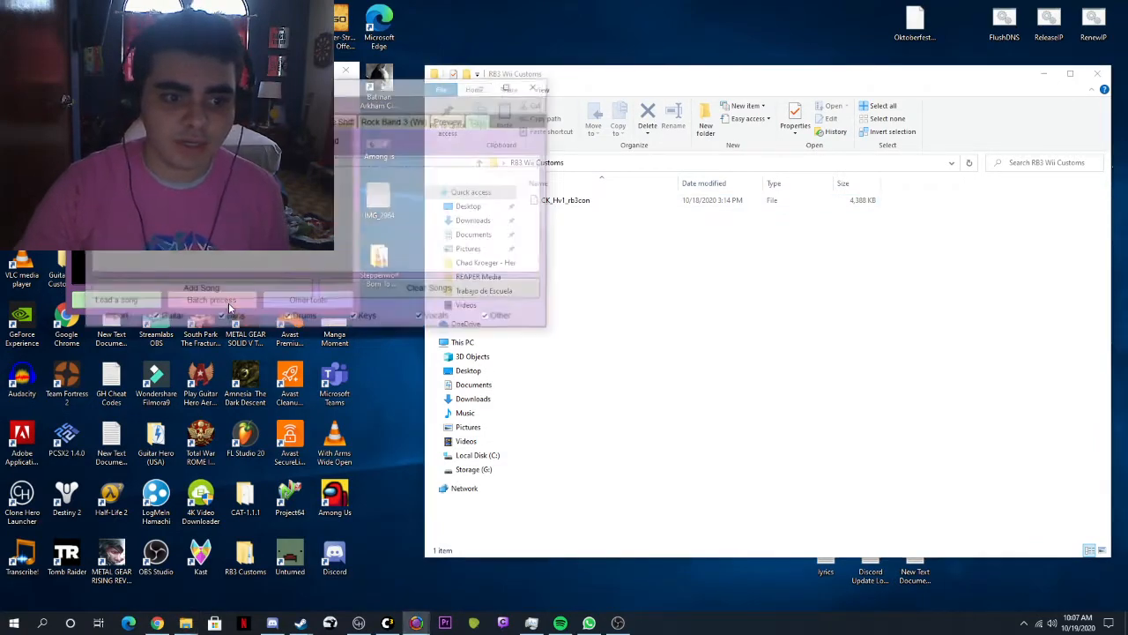
Step: Drag the CK_Hv1_rb3con song from RB3 Wii Customs into the song converter window
mouse_move(415, 83)
left_mouse_down()
mouse_move(318, 104)
mouse_move(317, 115)
left_mouse_up()
left_click(616, 264)
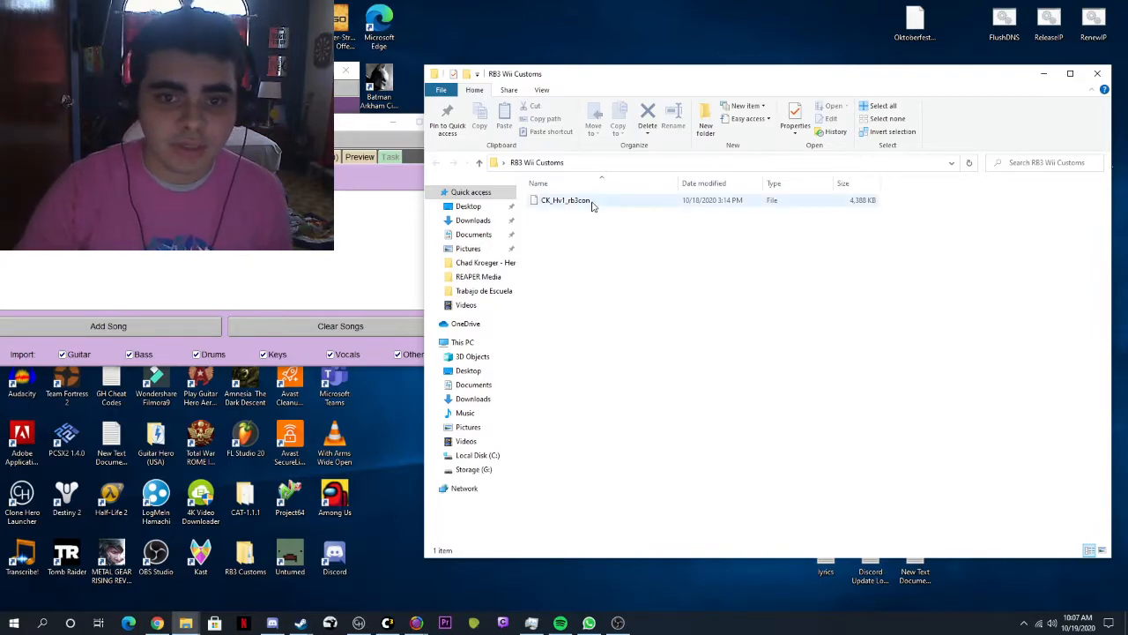
left_click(569, 200)
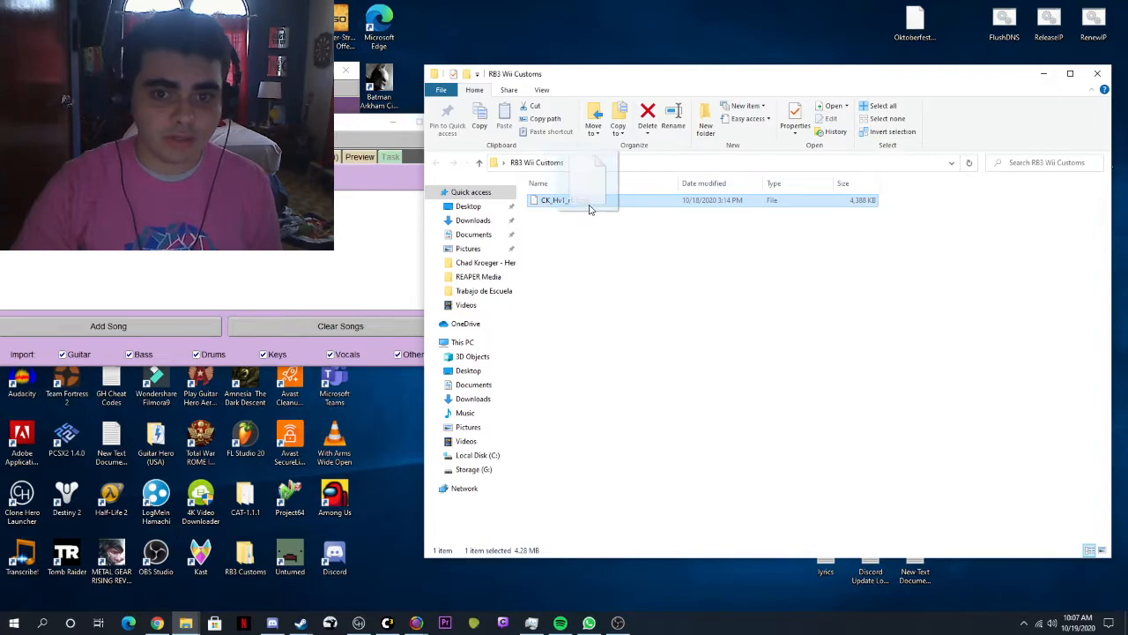
left_click_drag(568, 200, 312, 253)
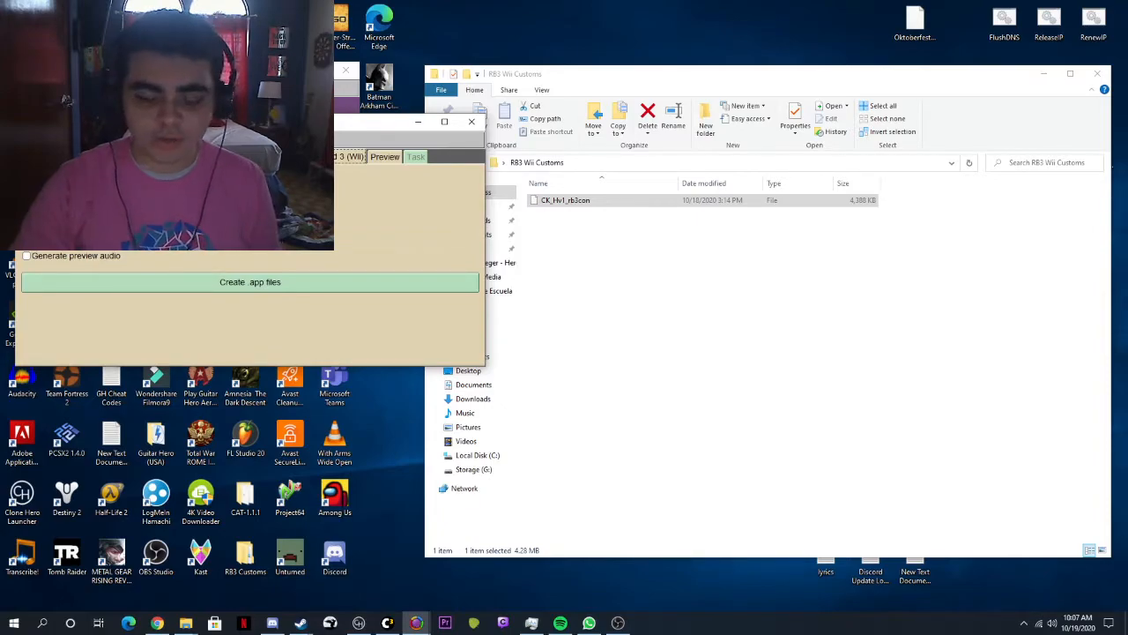
Step: Create the .app files with preview audio enabled, outputting to the RB3 Wii Customs folder
left_click(26, 257)
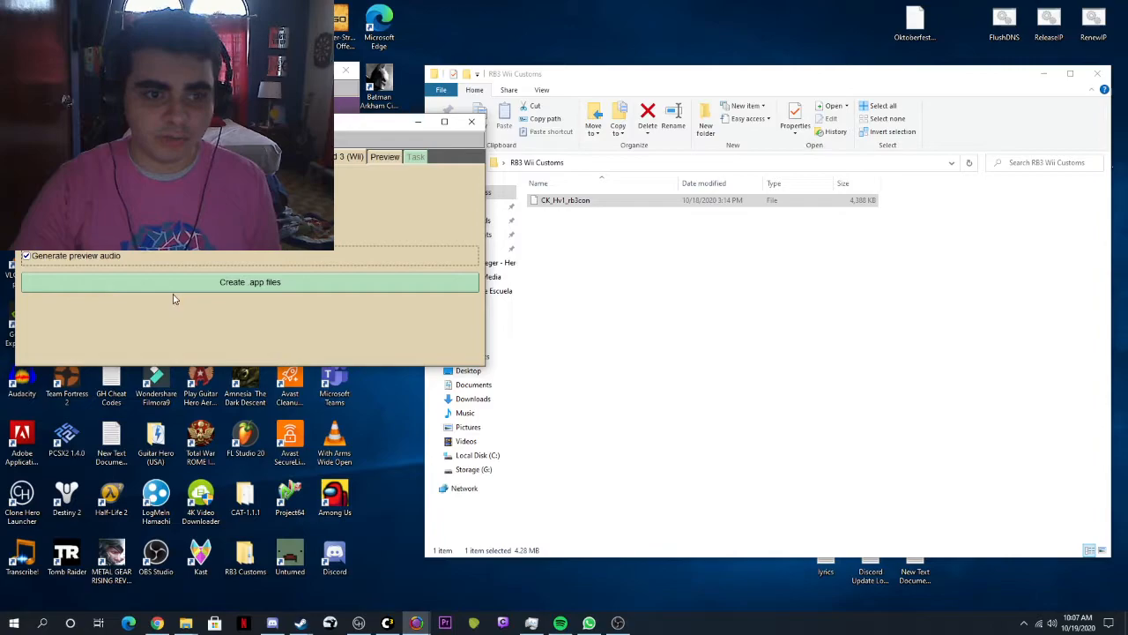
left_click(237, 283)
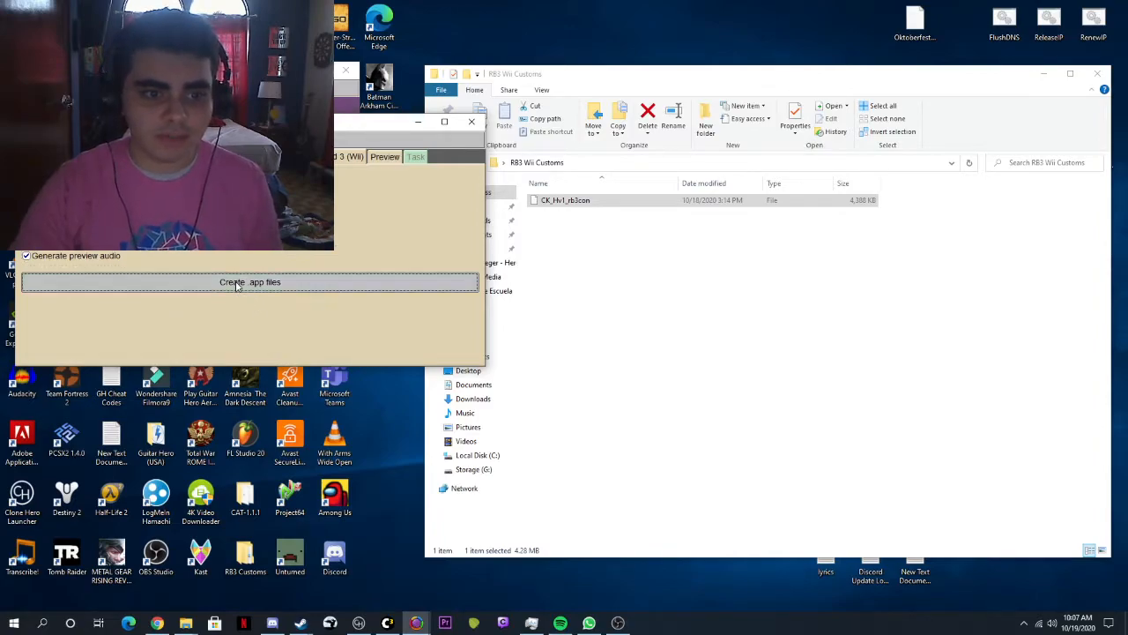
scroll(564, 314, "down", 3)
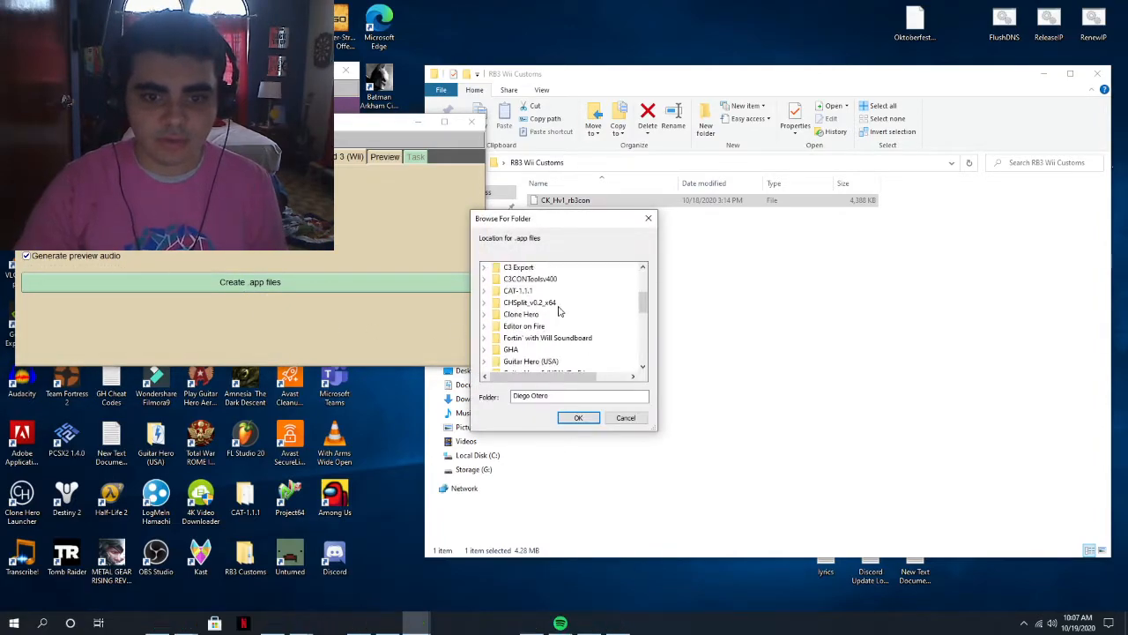
scroll(546, 308, "down", 3)
scroll(546, 309, "down", 3)
scroll(544, 311, "down", 2)
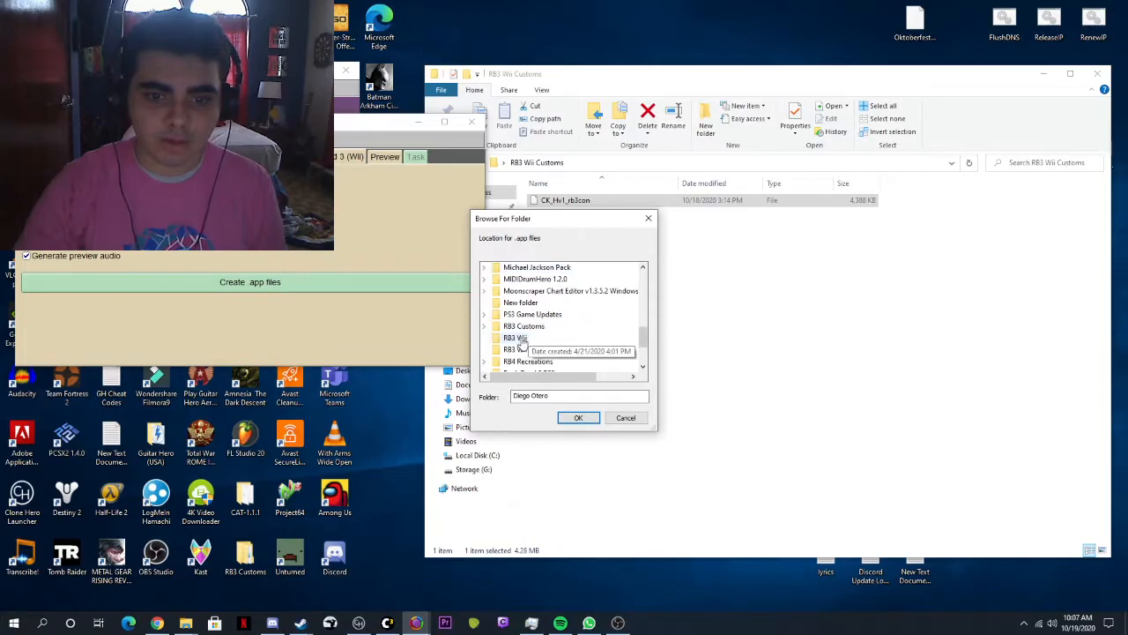
left_click(530, 349)
left_click(578, 418)
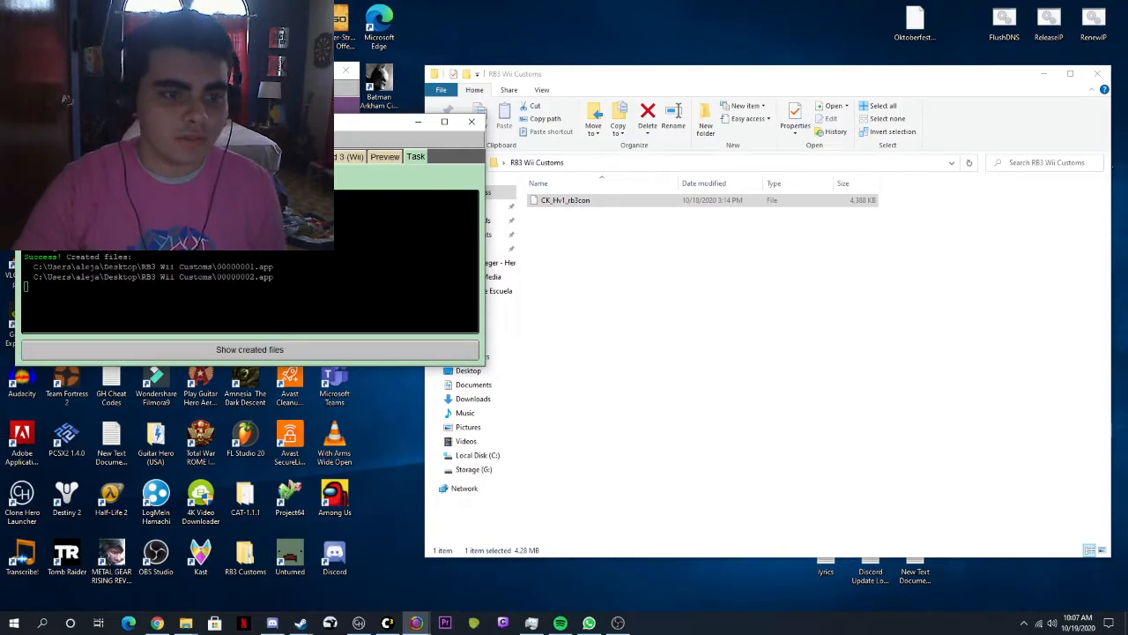
Step: Browse to Documents > Dolphin Emulator > Wii > title > 735a4145 > content
left_click(781, 252)
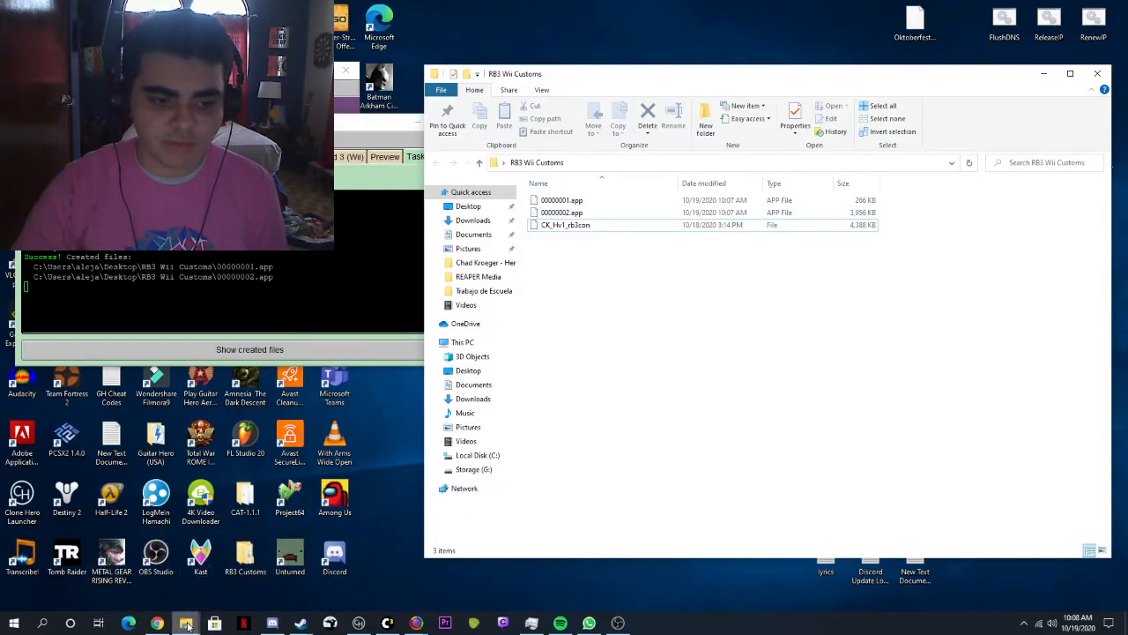
mouse_move(186, 623)
left_click(137, 573)
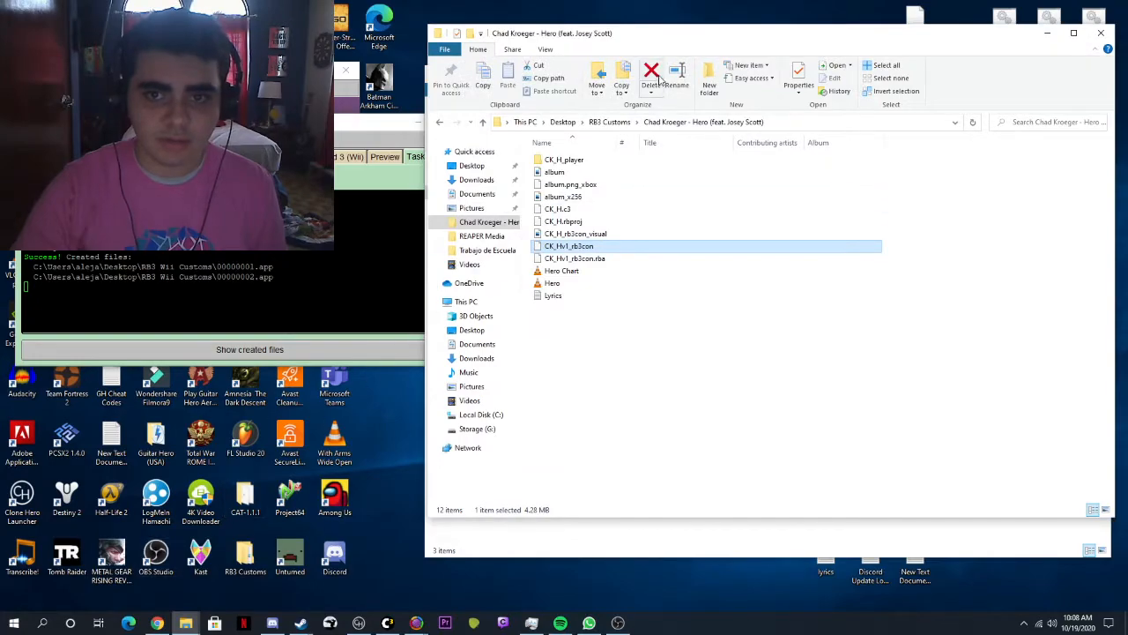
left_click_drag(675, 44, 277, 78)
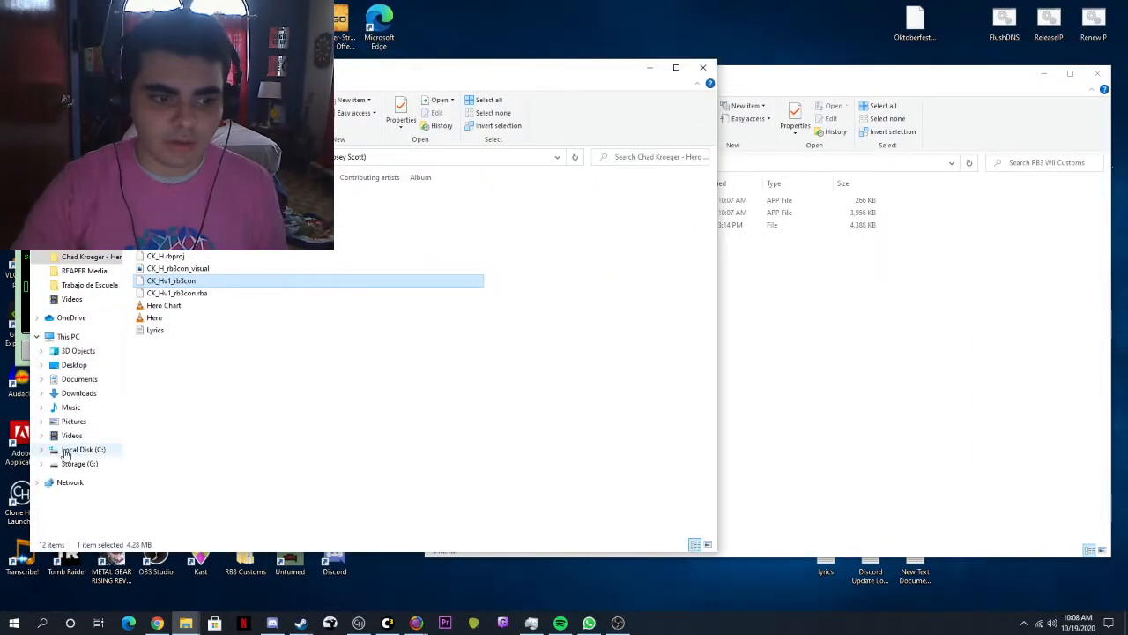
left_click(79, 379)
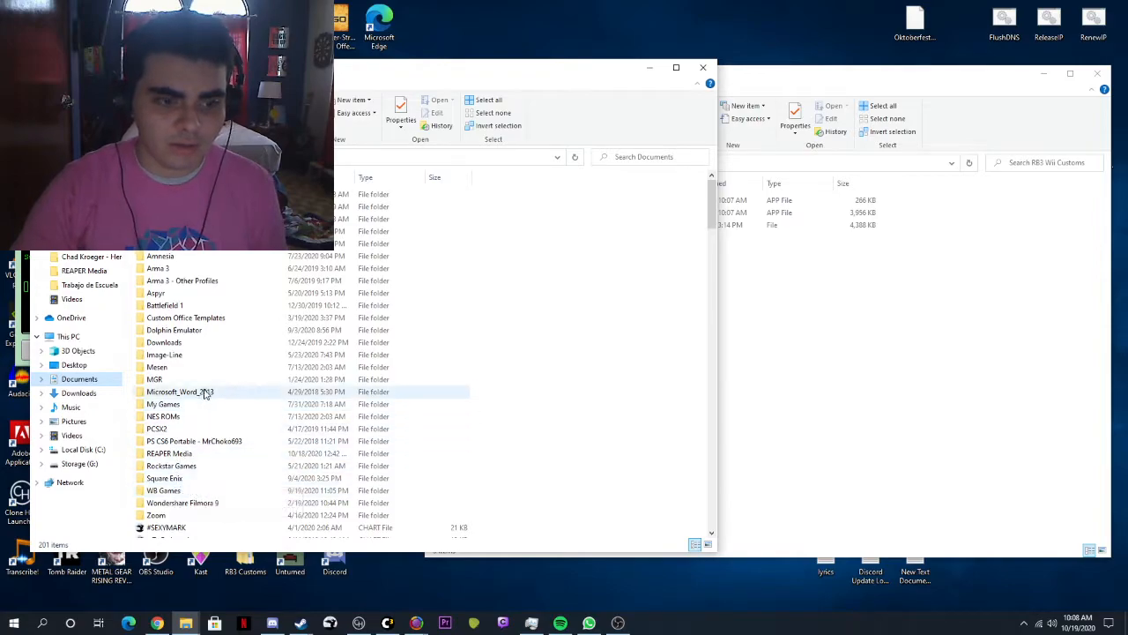
double_click(196, 329)
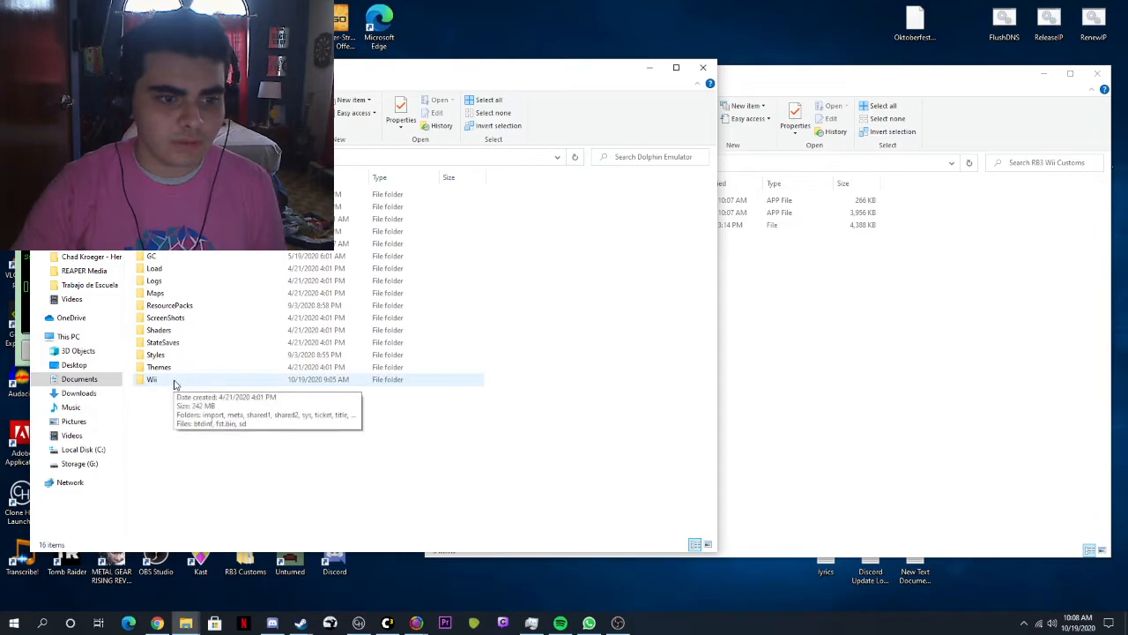
double_click(153, 379)
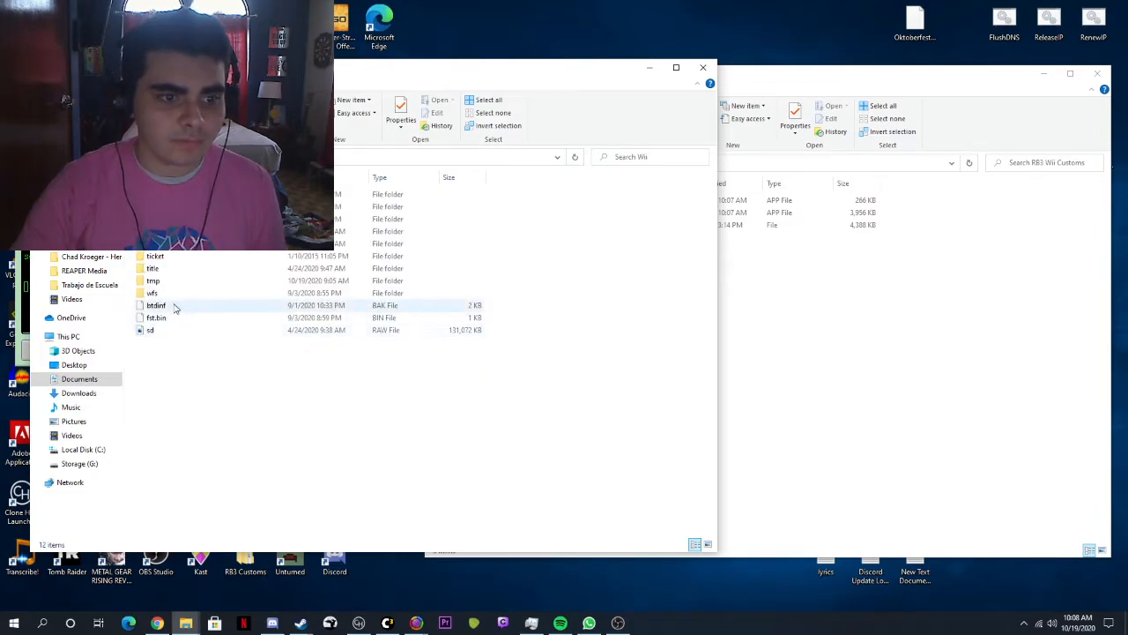
double_click(154, 268)
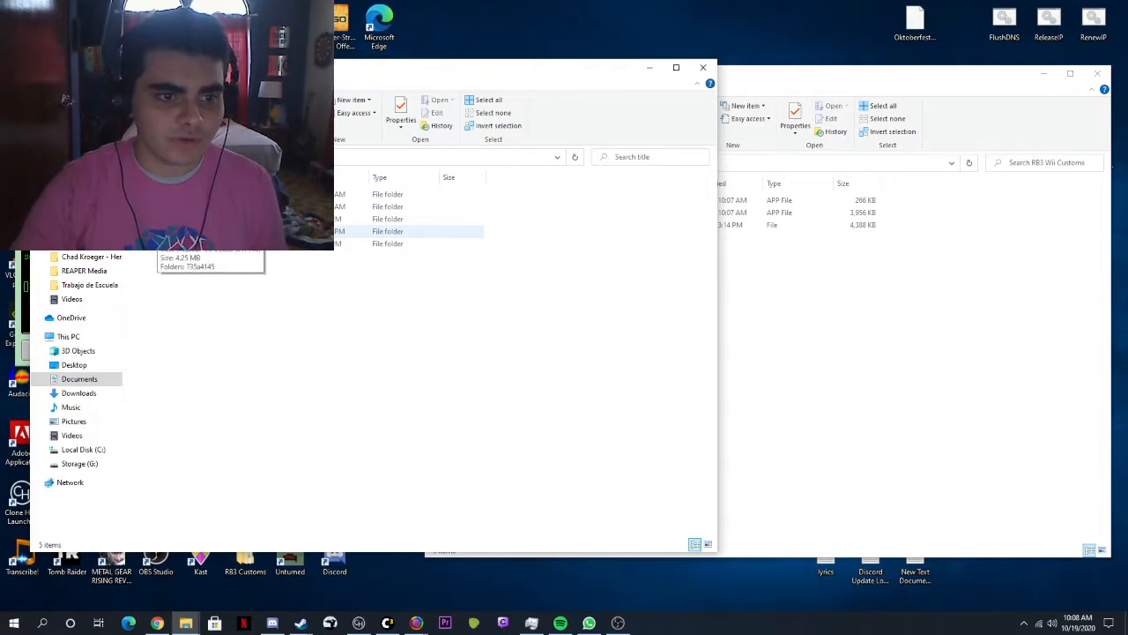
double_click(154, 231)
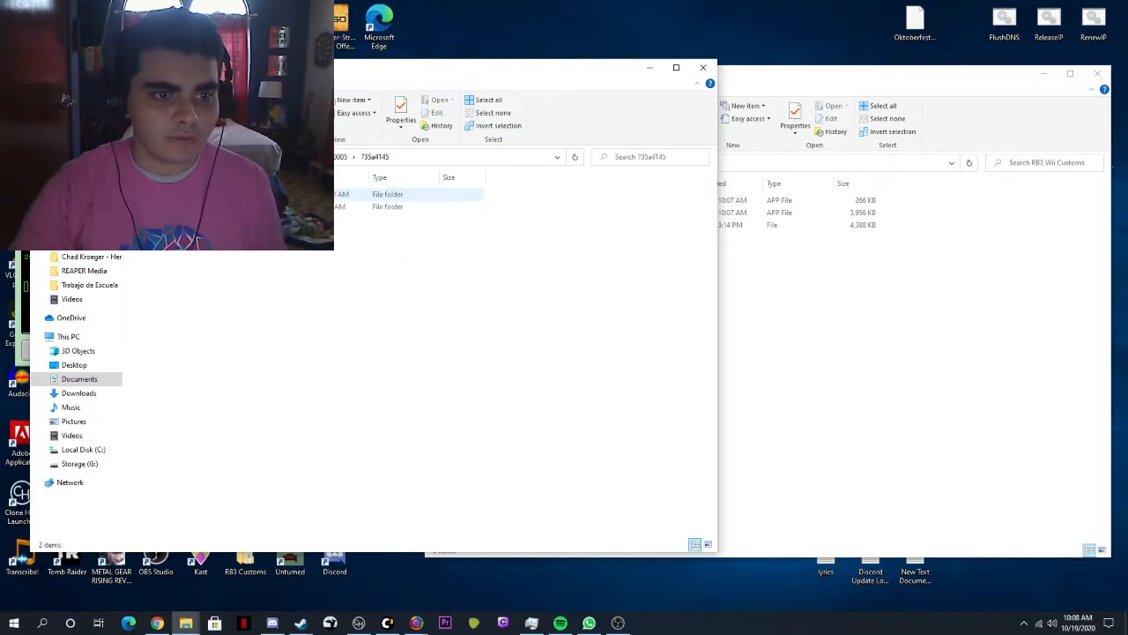
double_click(264, 193)
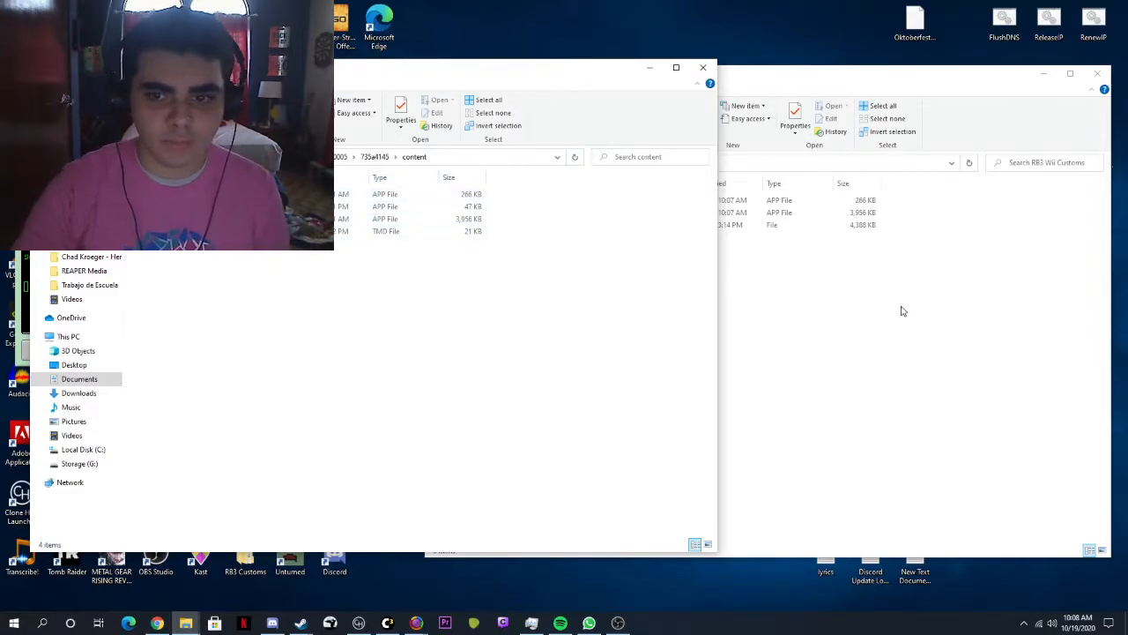
Step: Compare the content folder's files with RB3 Wii Customs, then close the content window
left_click(1018, 245)
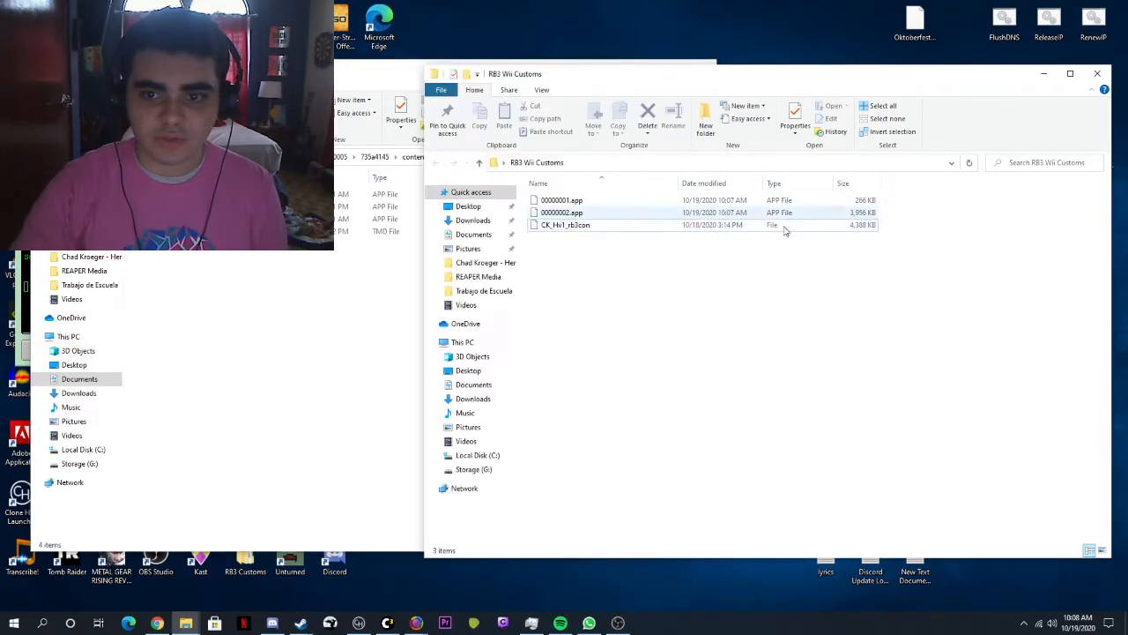
left_click(344, 350)
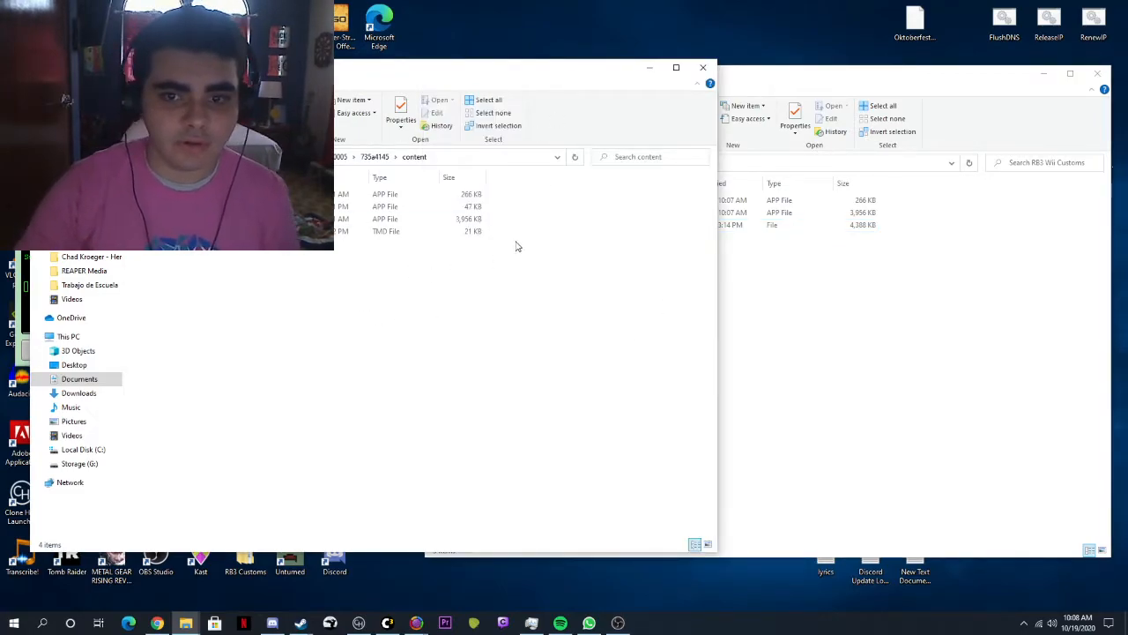
left_click(702, 68)
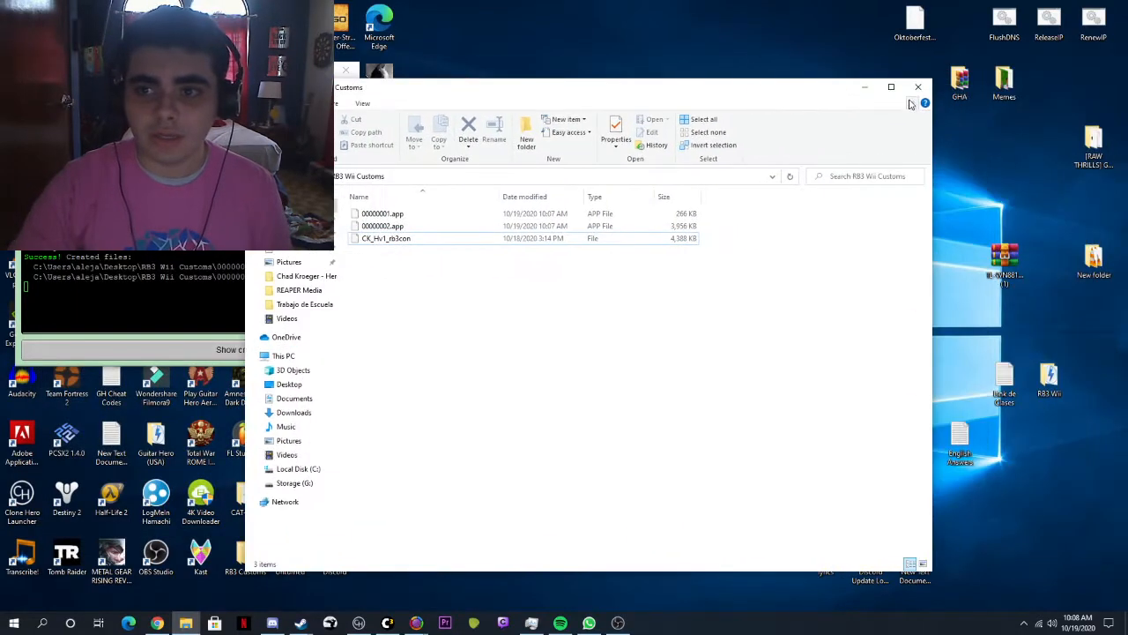
Step: Close the Explorer and converter windows and reposition the Dolphin Emulator window
left_click(915, 104)
left_click(471, 122)
left_click(346, 70)
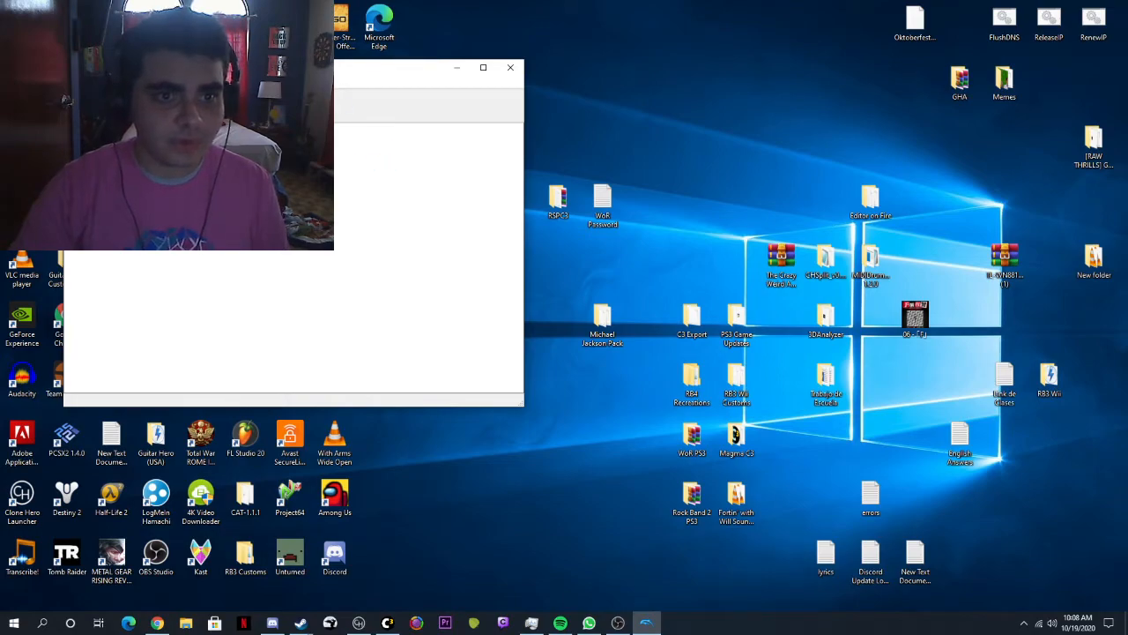
mouse_move(342, 69)
left_mouse_down()
mouse_move(635, 110)
mouse_move(616, 130)
left_mouse_up()
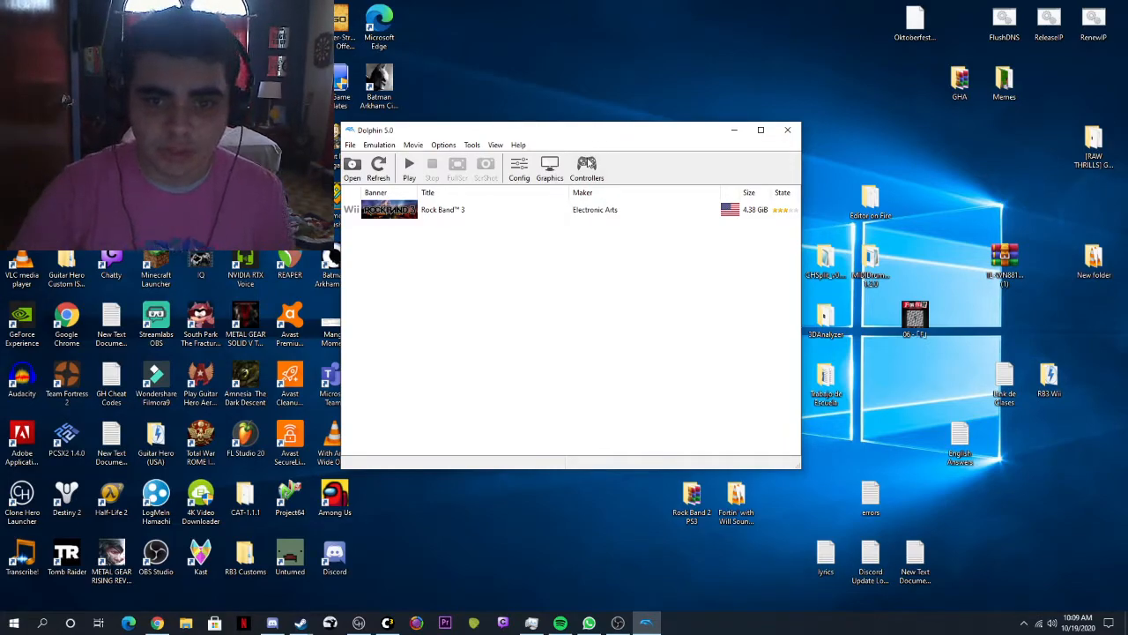
Step: In Controllers, check Wiimote 1's emulation type and view its button mappings
left_click(587, 165)
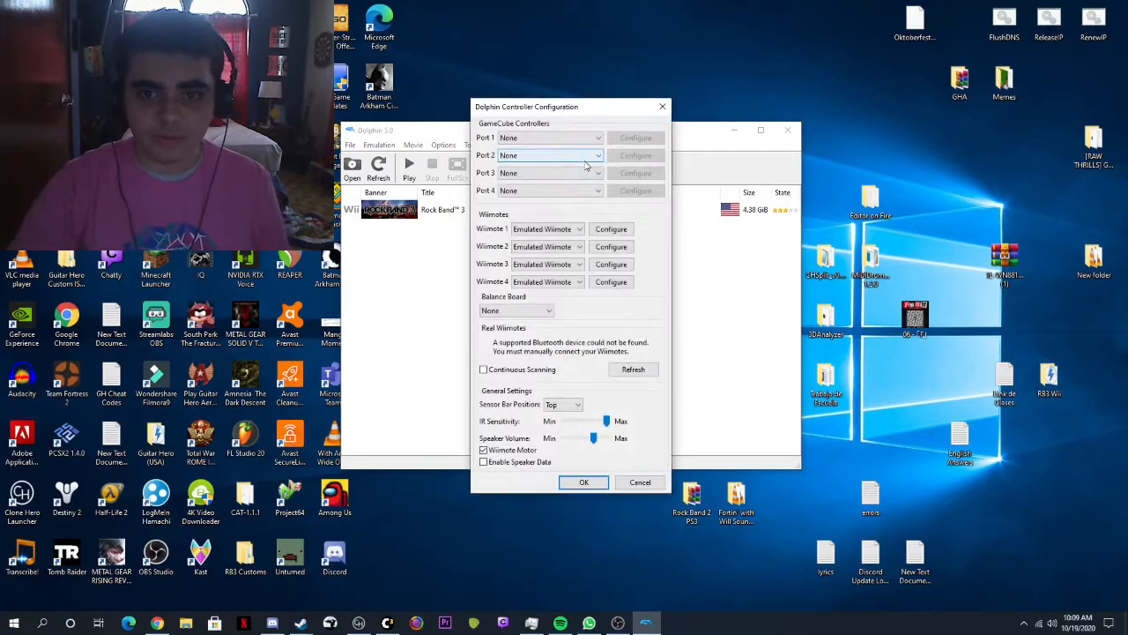
left_click(535, 227)
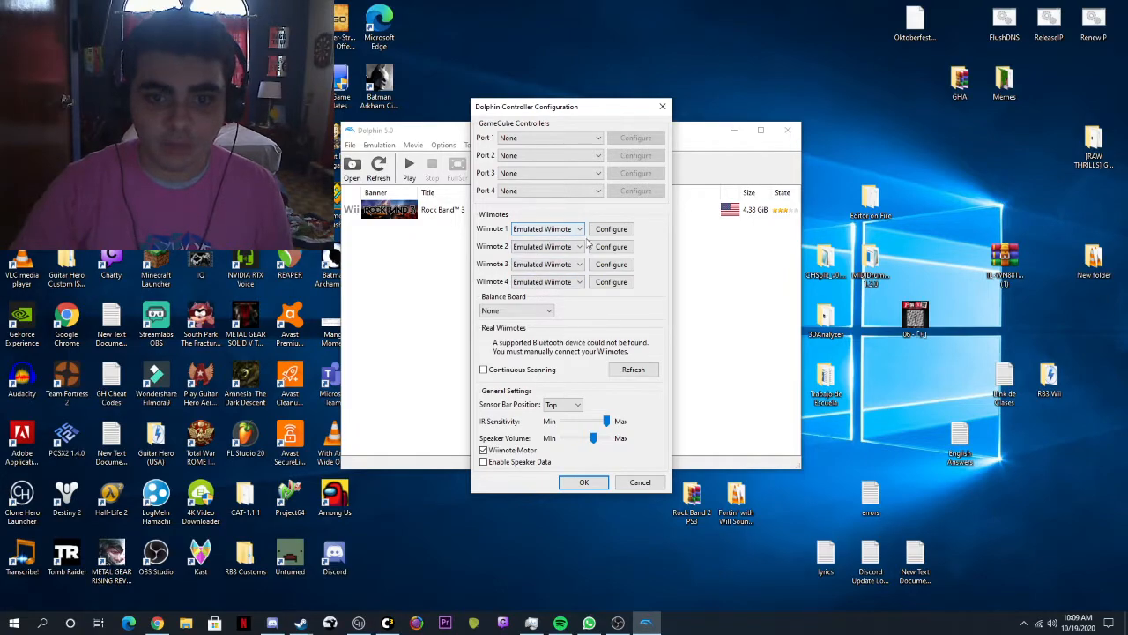
left_click(611, 230)
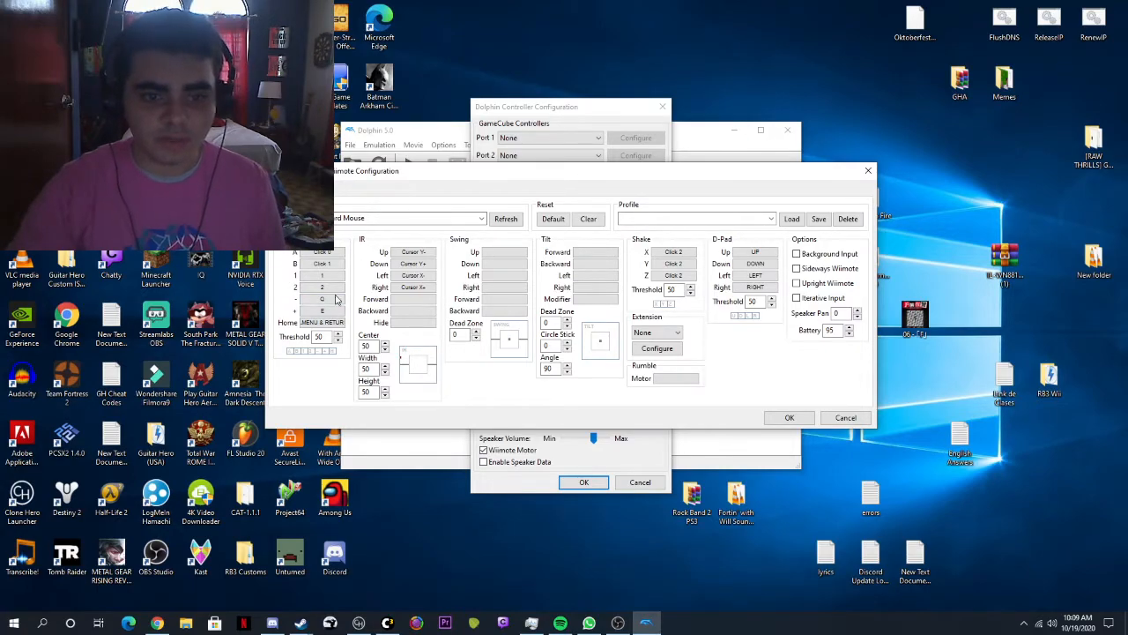
Step: Give Wiimote 4 the Drums extension and view its drum mappings
left_click(789, 417)
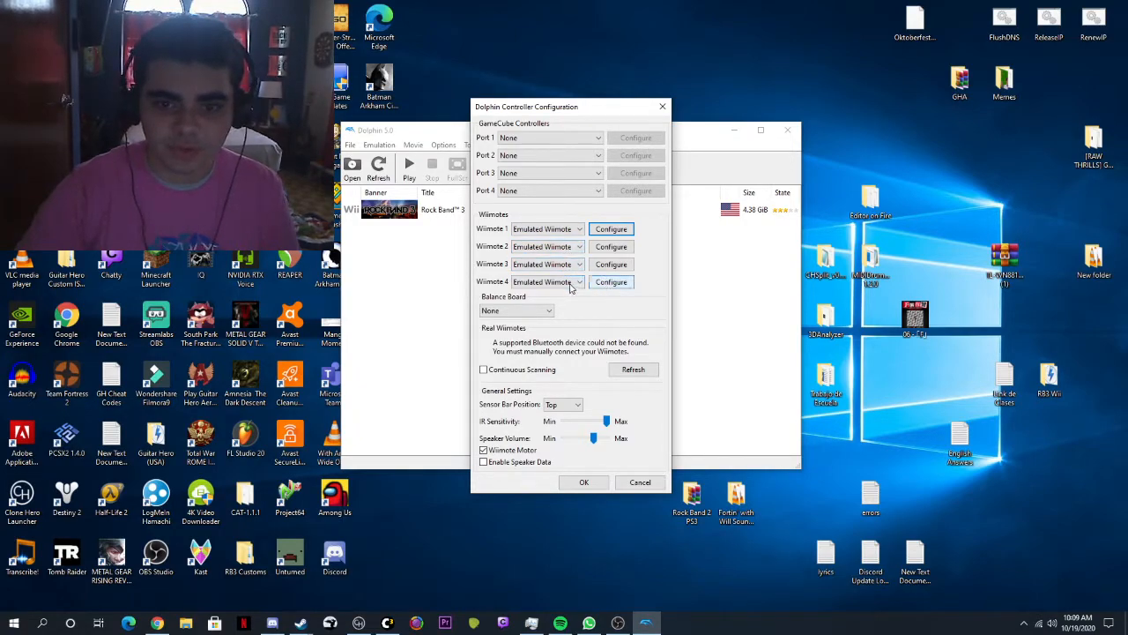
left_click(609, 282)
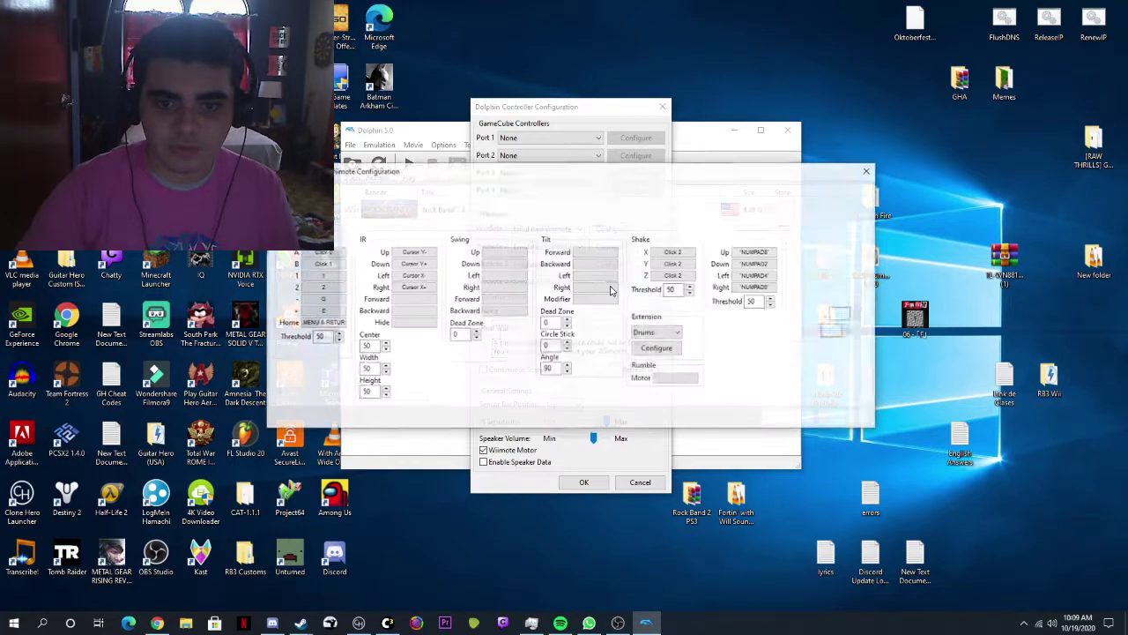
left_click(657, 333)
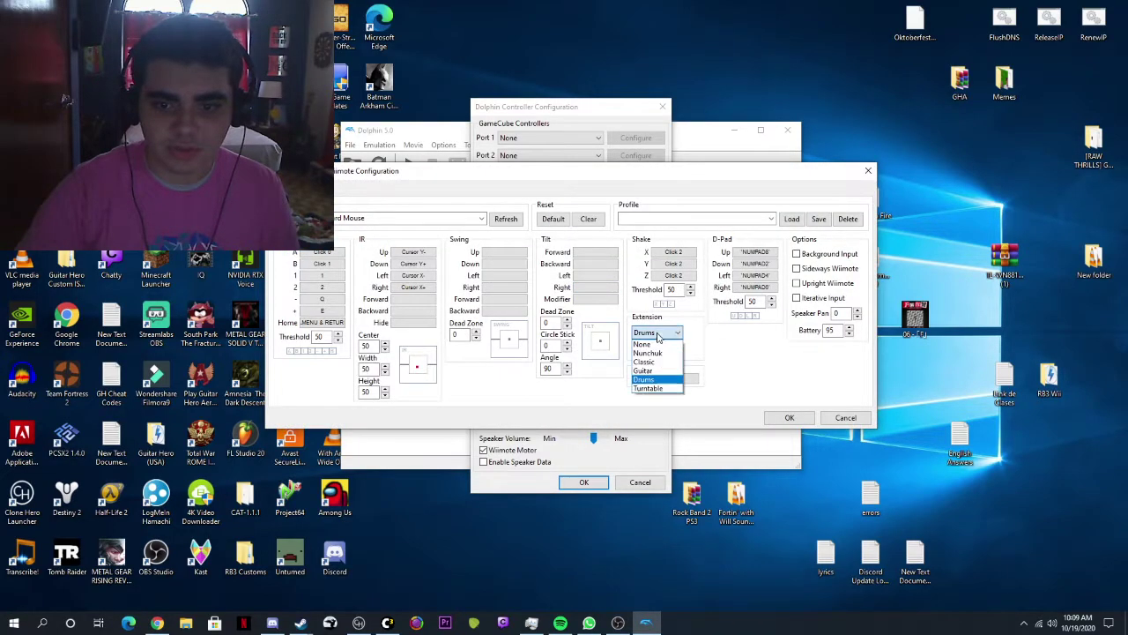
left_click(648, 379)
left_click(659, 348)
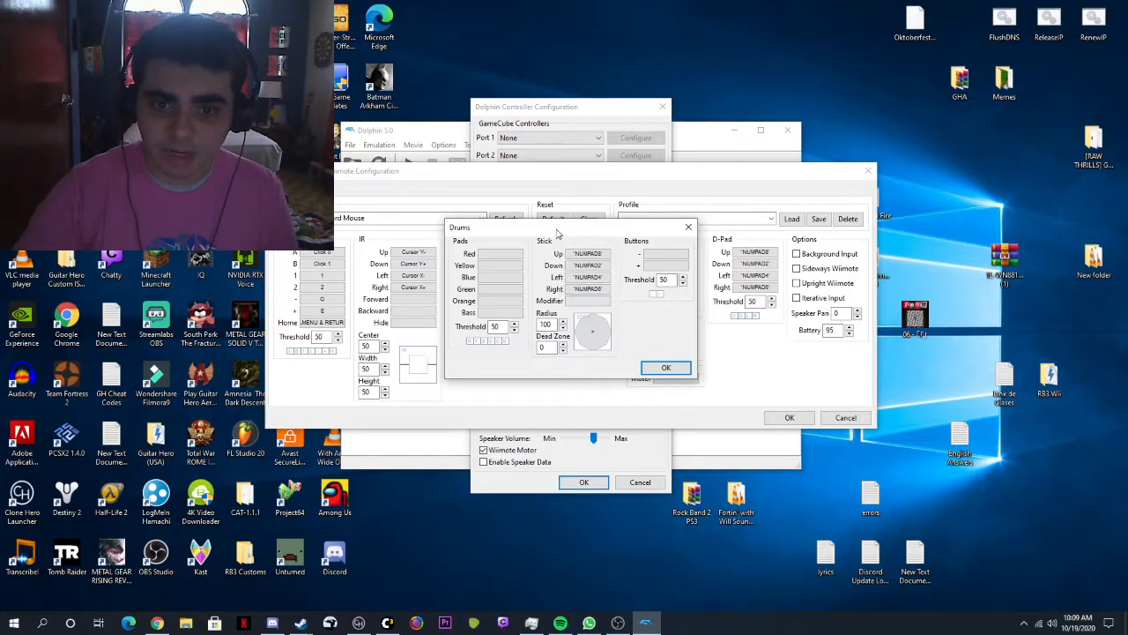
Step: Nudge the Drums mapping window slightly to review the numpad bindings
left_click_drag(578, 231, 579, 217)
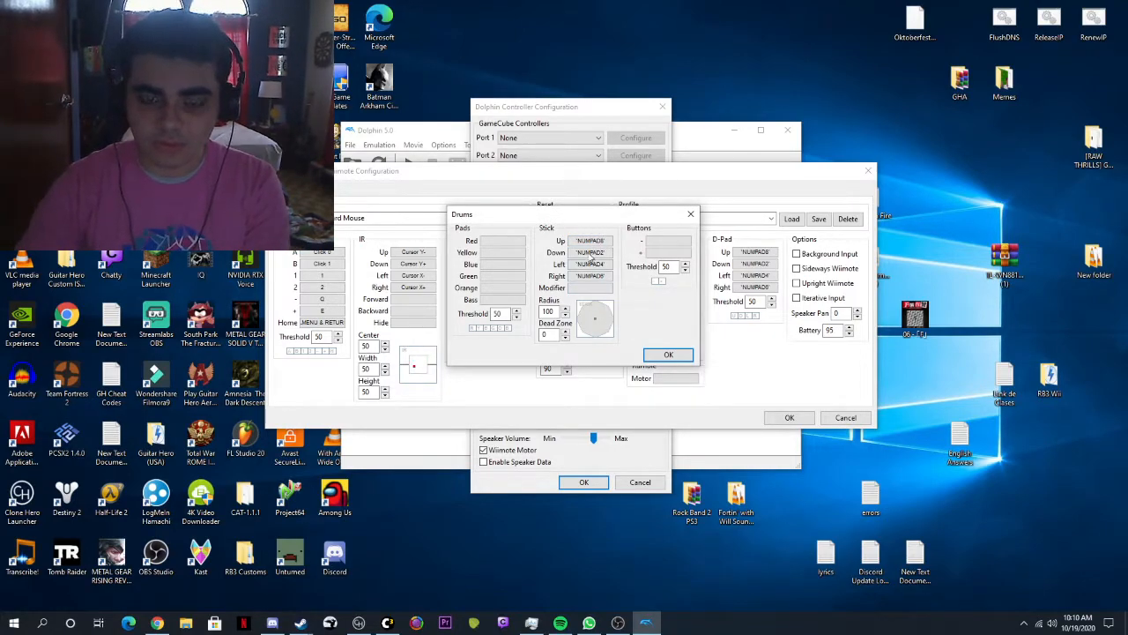
Step: Close the drum and Wiimote 4 settings, then recheck and close Wiimote 1's settings
left_click(667, 355)
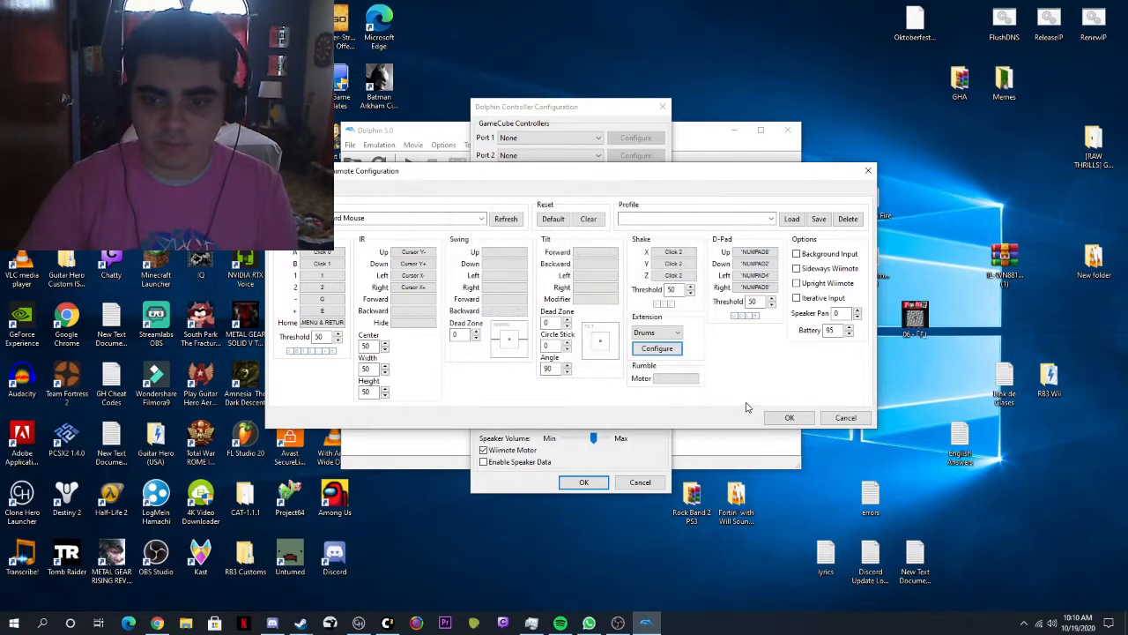
left_click(787, 418)
left_click(617, 231)
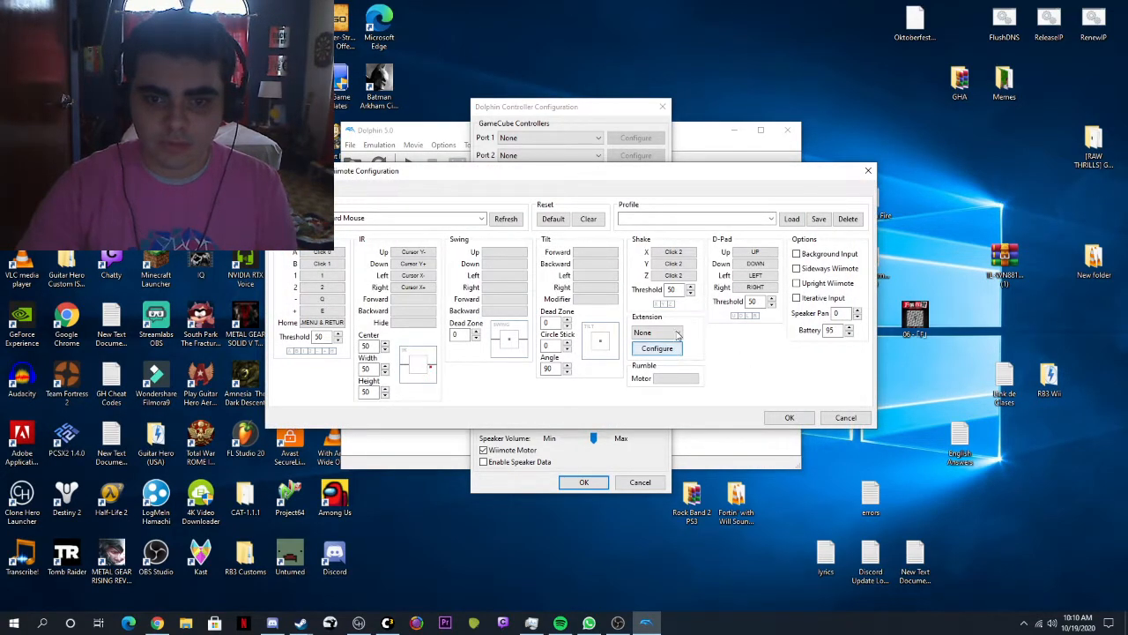
left_click(789, 418)
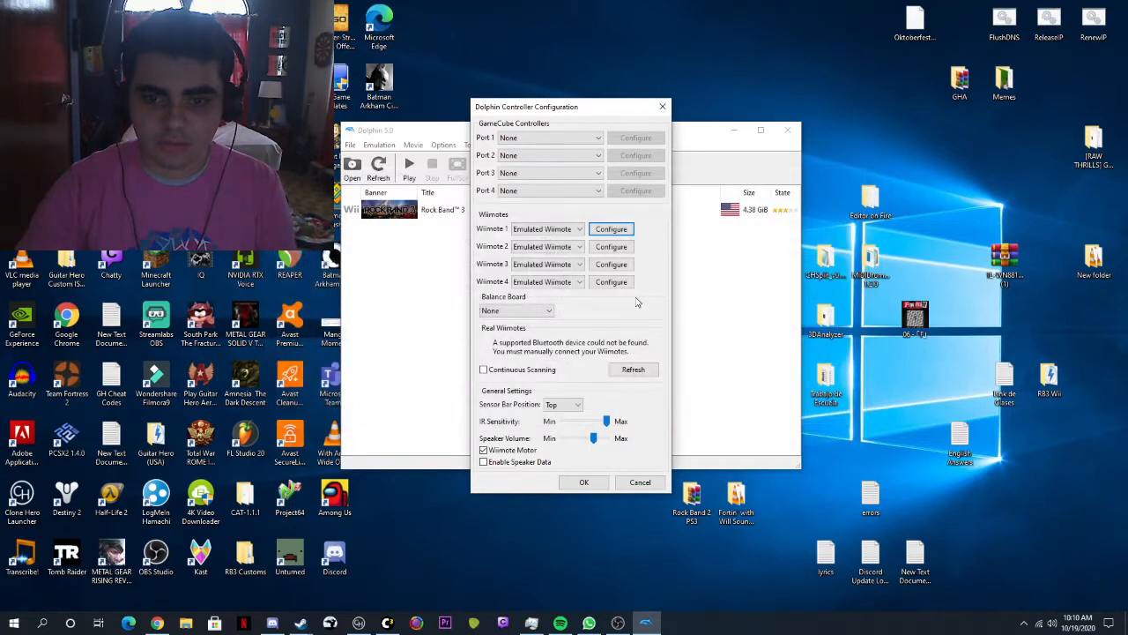
Step: Review Wiimote 3's Guitar extension mappings, then close all controller dialogs
left_click(611, 264)
left_click(653, 348)
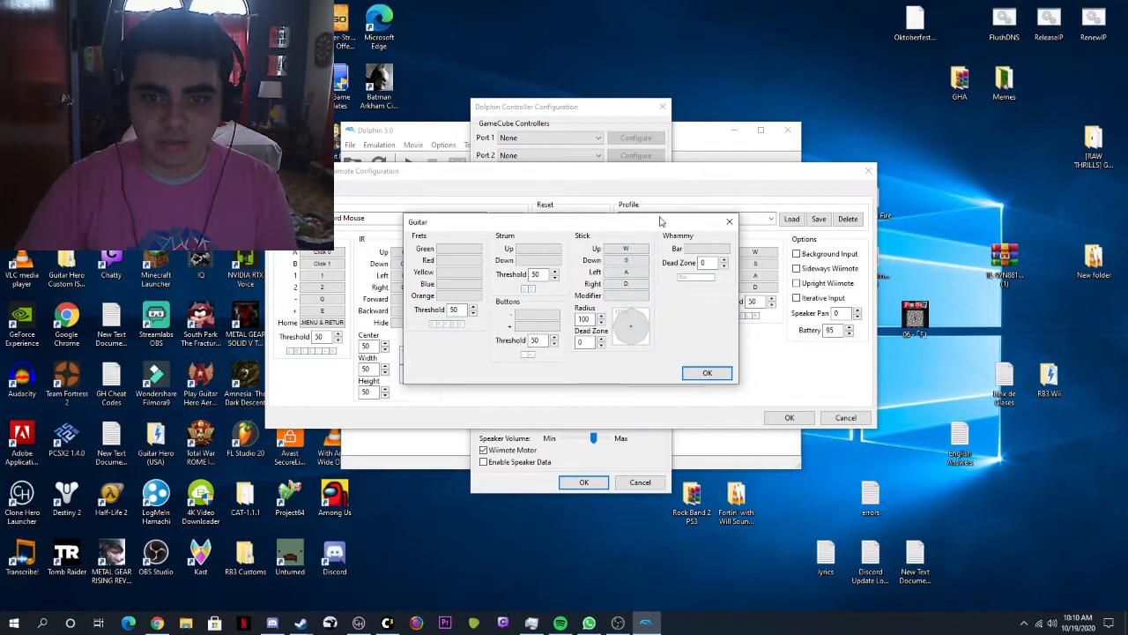
left_click(707, 373)
left_click(787, 417)
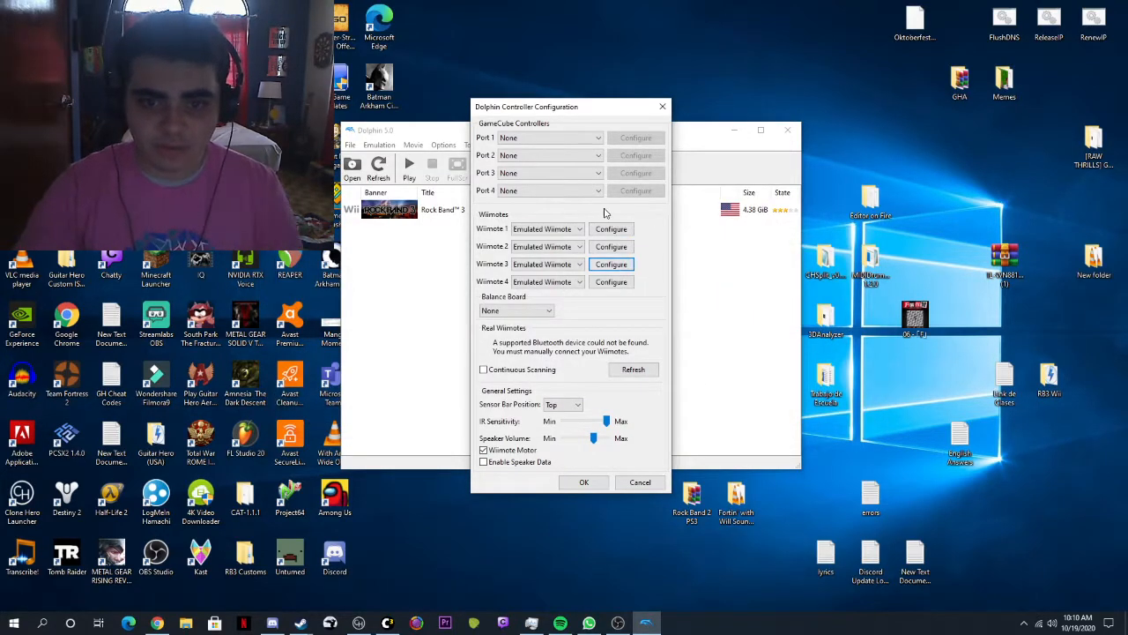
left_click(584, 482)
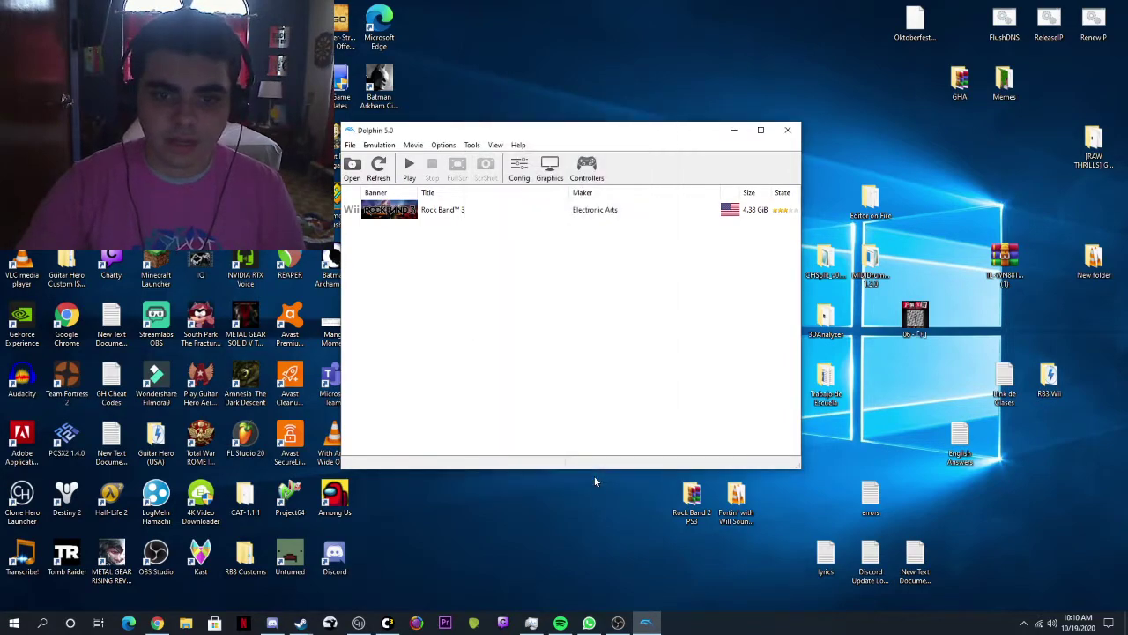
Step: In Rock Band 3's properties, enable Gecko codes such as Fast Startup, then close
left_click(587, 220)
right_click(583, 214)
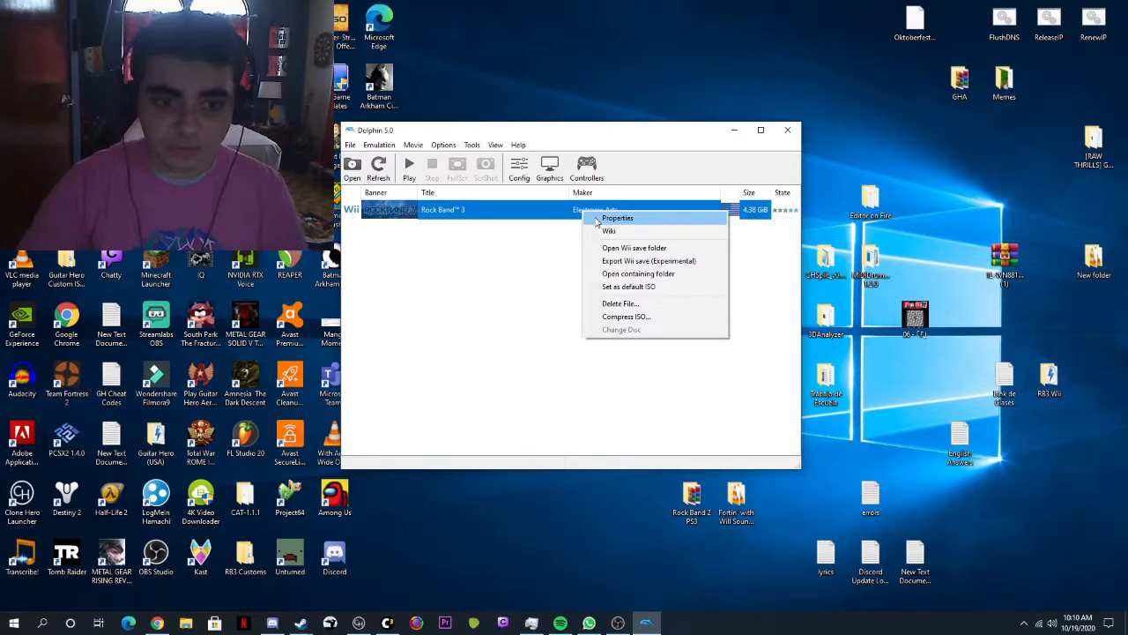
left_click(597, 219)
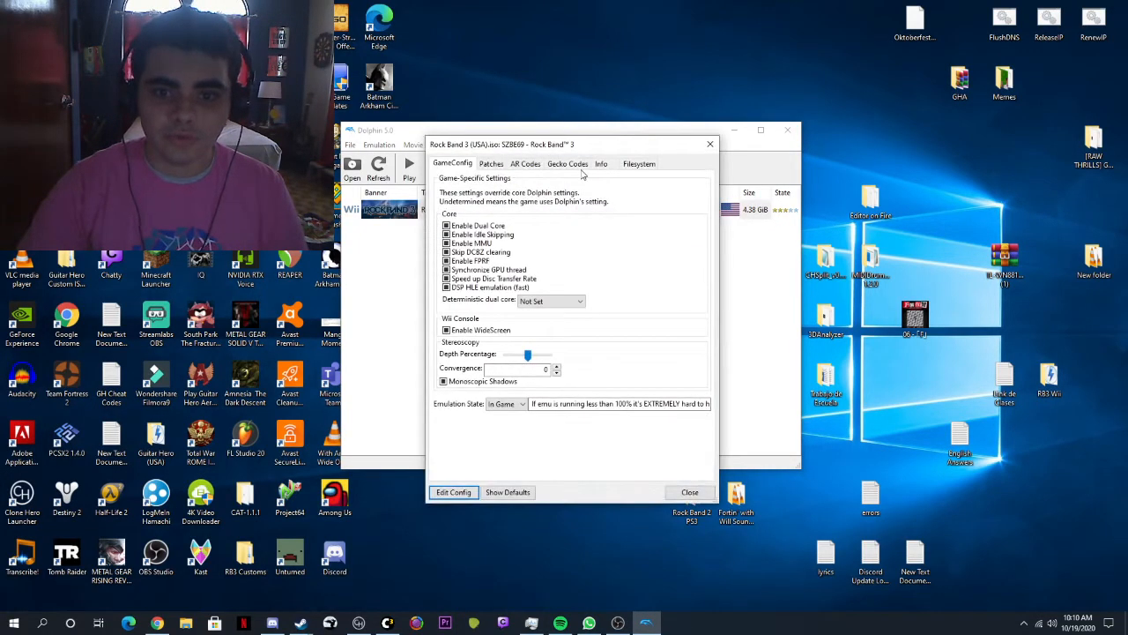
left_click(569, 164)
scroll(546, 223, "down", 3)
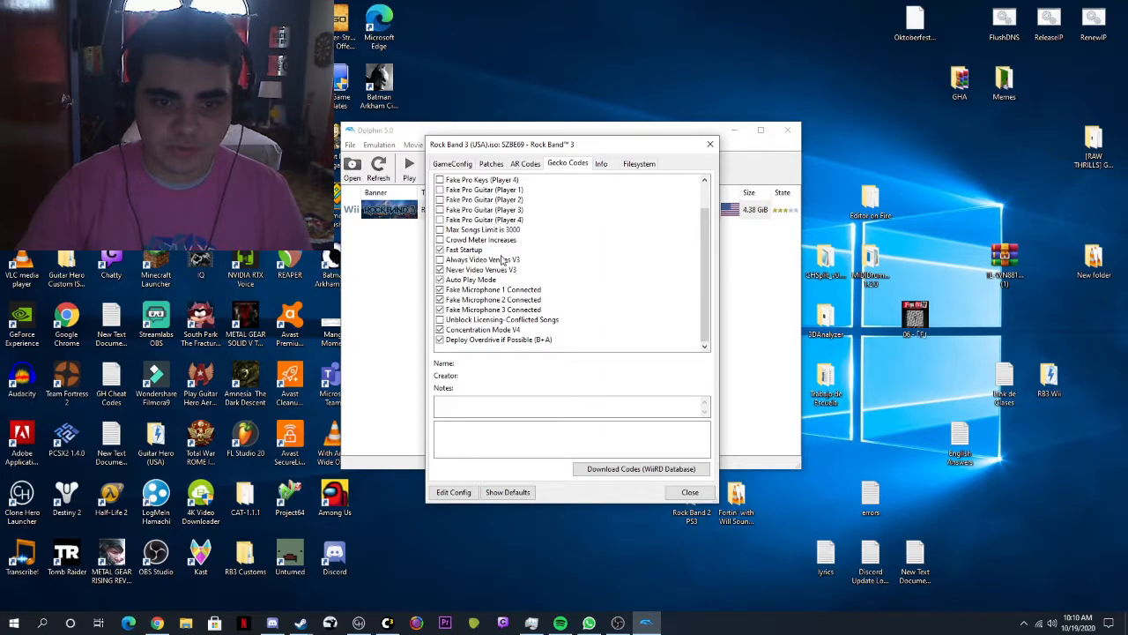
left_click(439, 250)
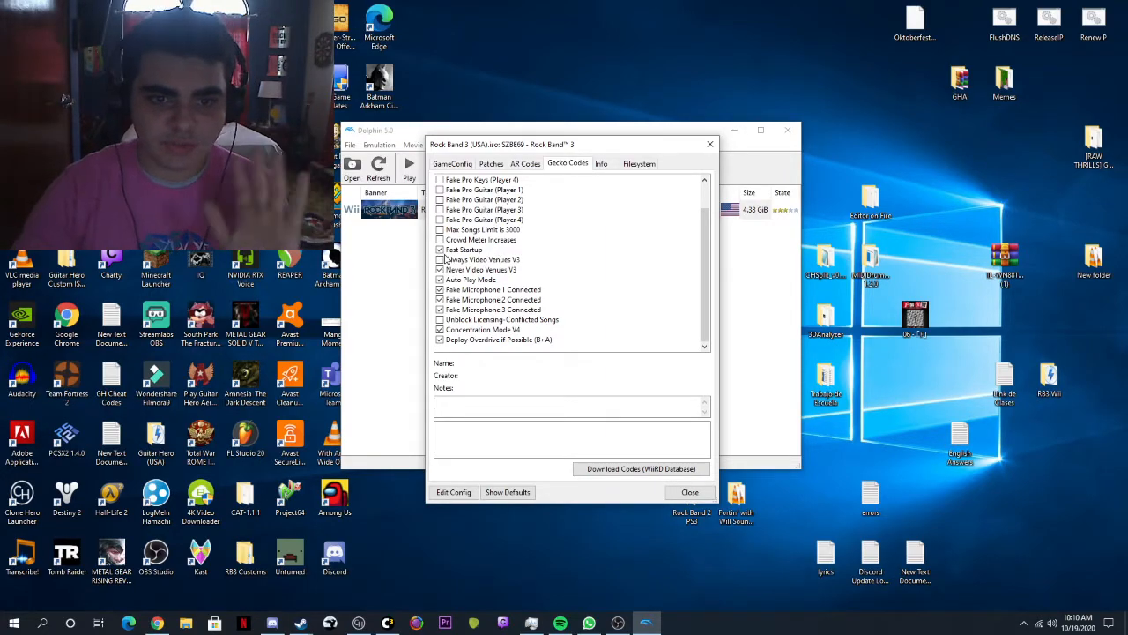
scroll(468, 231, "up", 1)
scroll(467, 231, "down", 1)
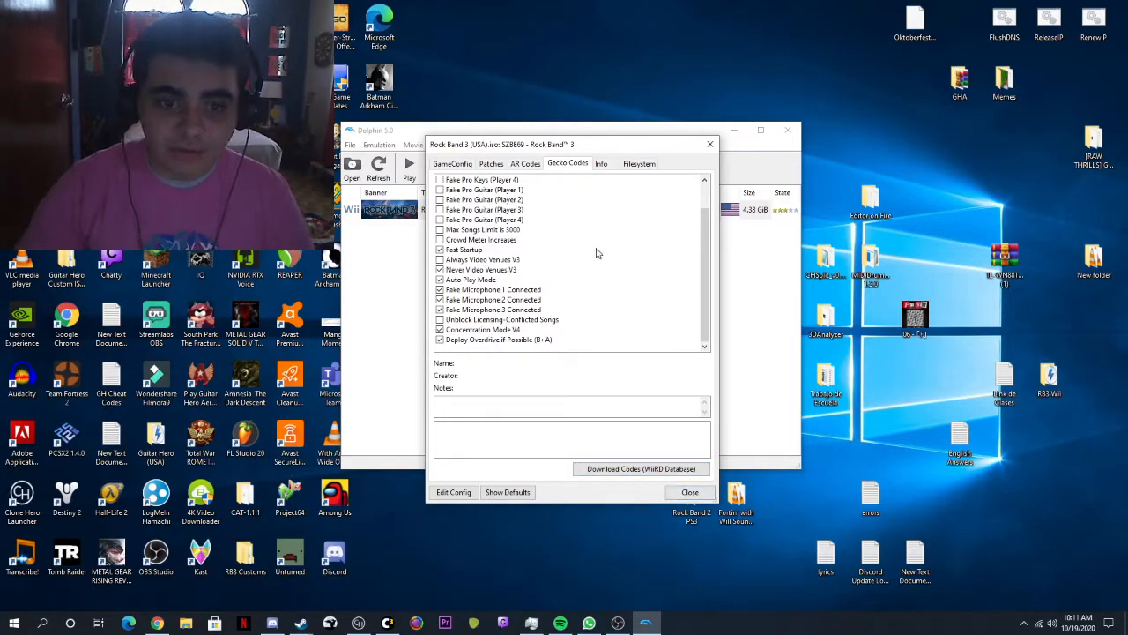
left_click(689, 492)
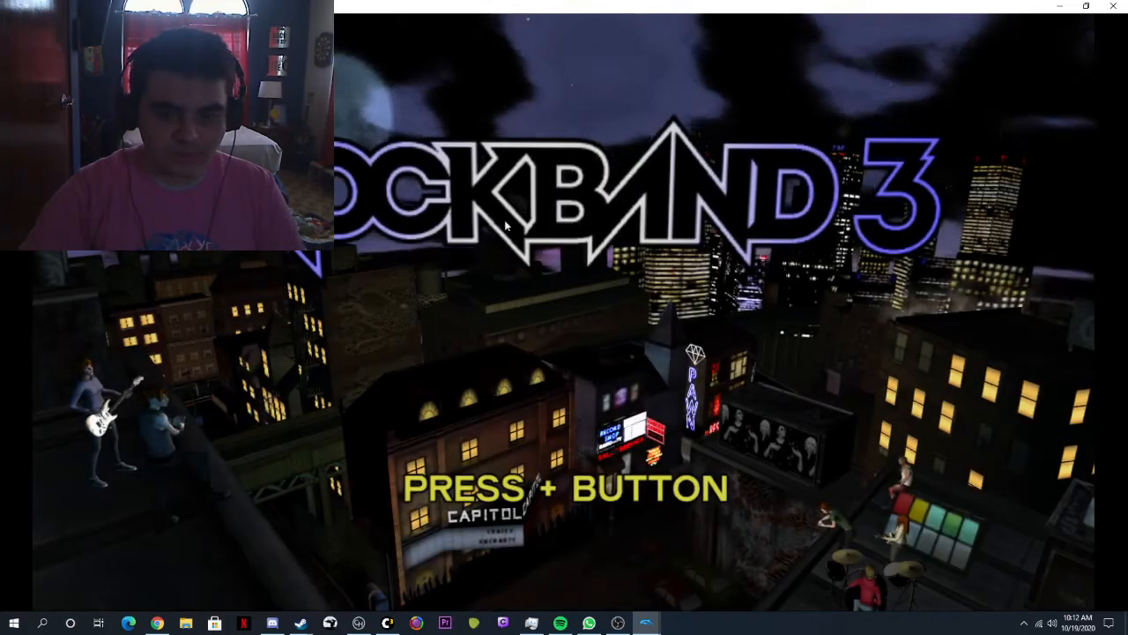
Step: Get past Rock Band 3's title screen and confirm the player profile selection
key("Return")
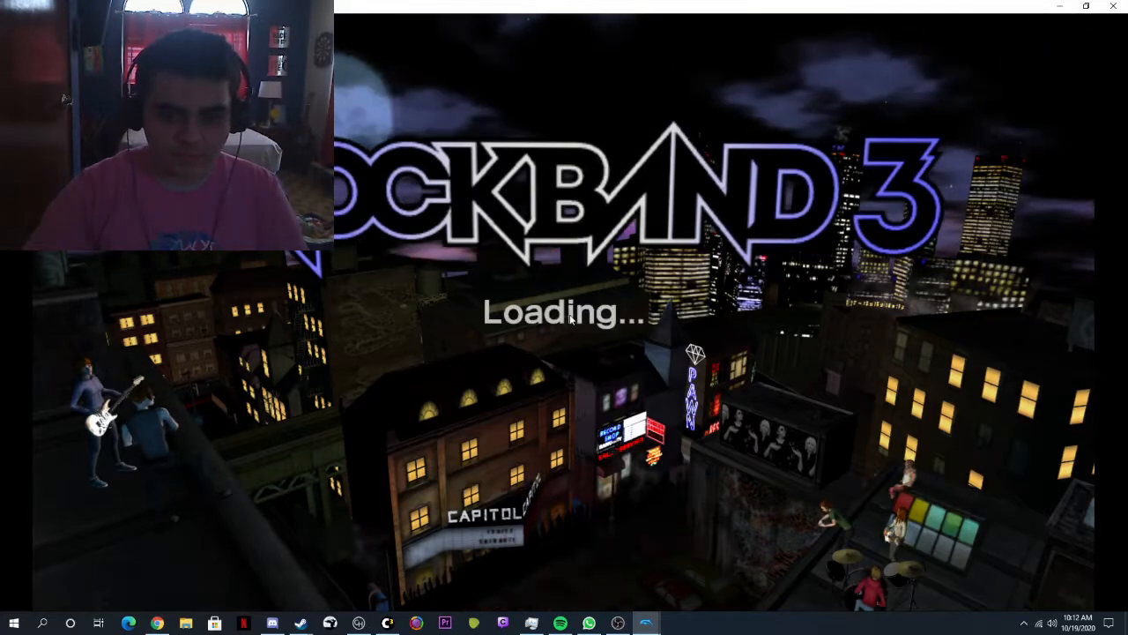
key("Return")
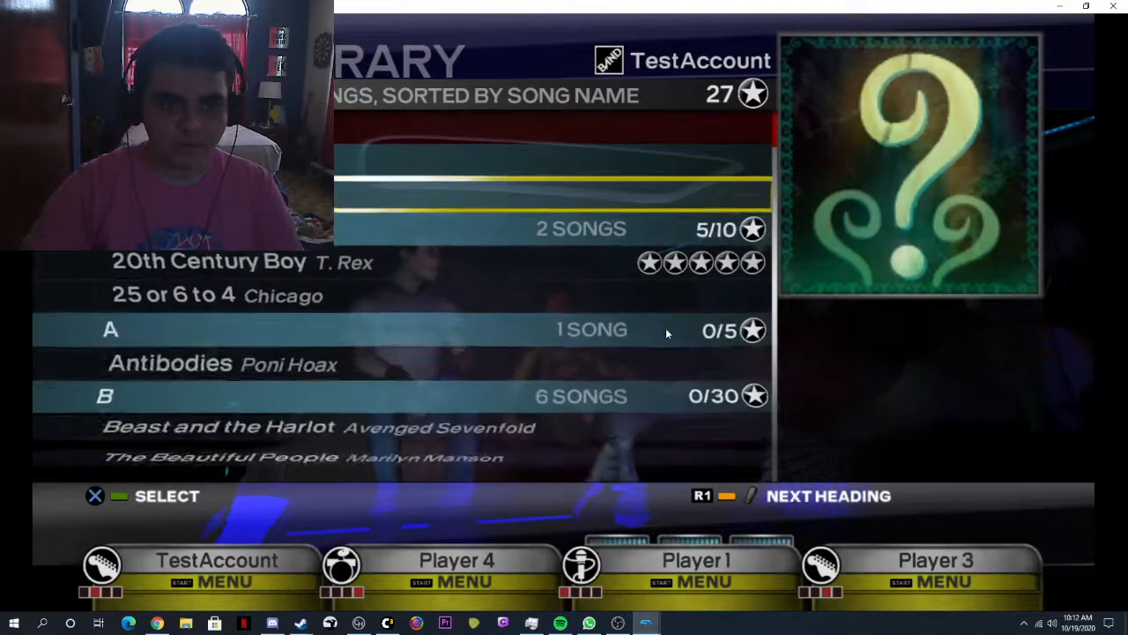
Step: Scroll down the music library to Hero (feat. Josey Scott) and select it to play
key("Down")
key("Down")
key("Down")
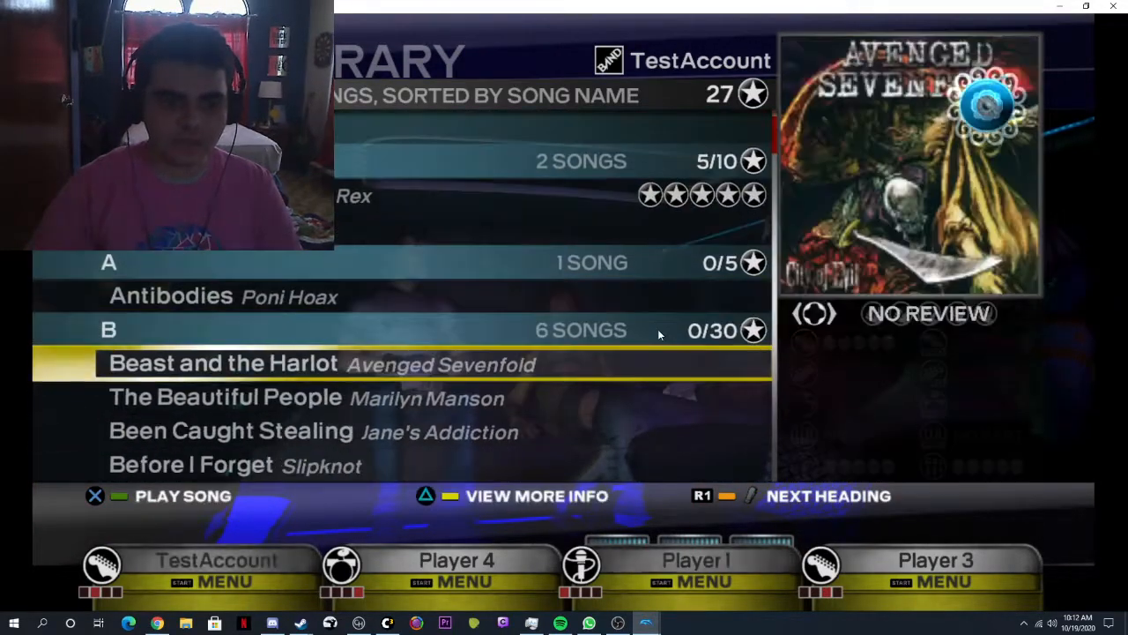
key("Down")
key("Down")
key("Down")
key("Down")
key("Down")
key("Down")
key("Down")
key("Down")
key("Down")
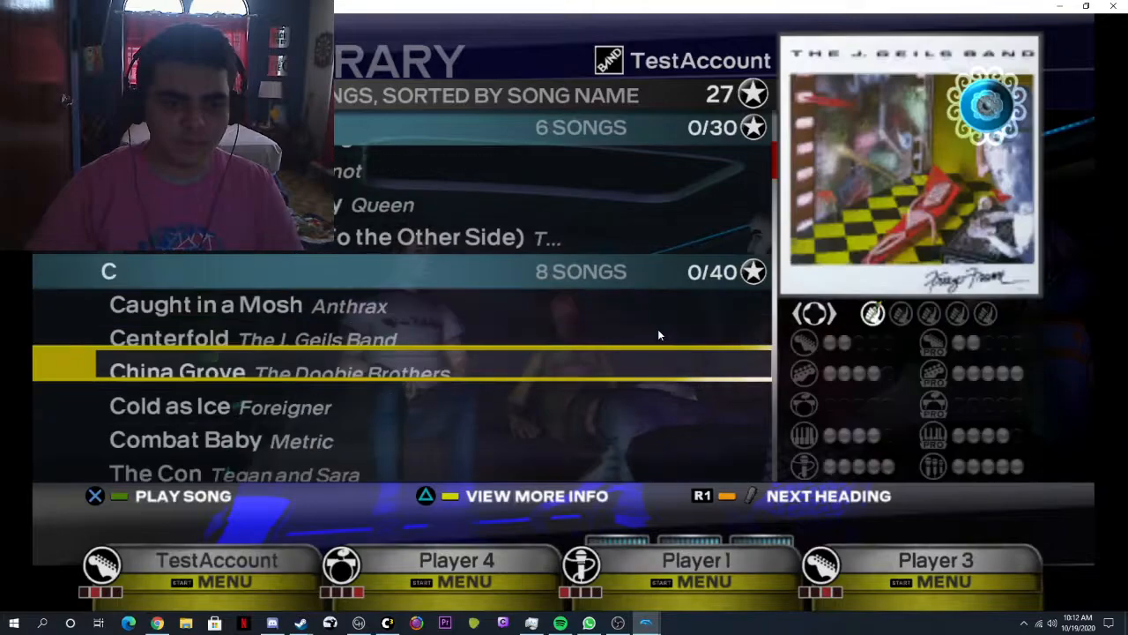
key("Down")
key("Down")
key("Down")
key("Down")
key("Down")
key("Down")
key("Down")
key("Down")
key("Down")
key("Down")
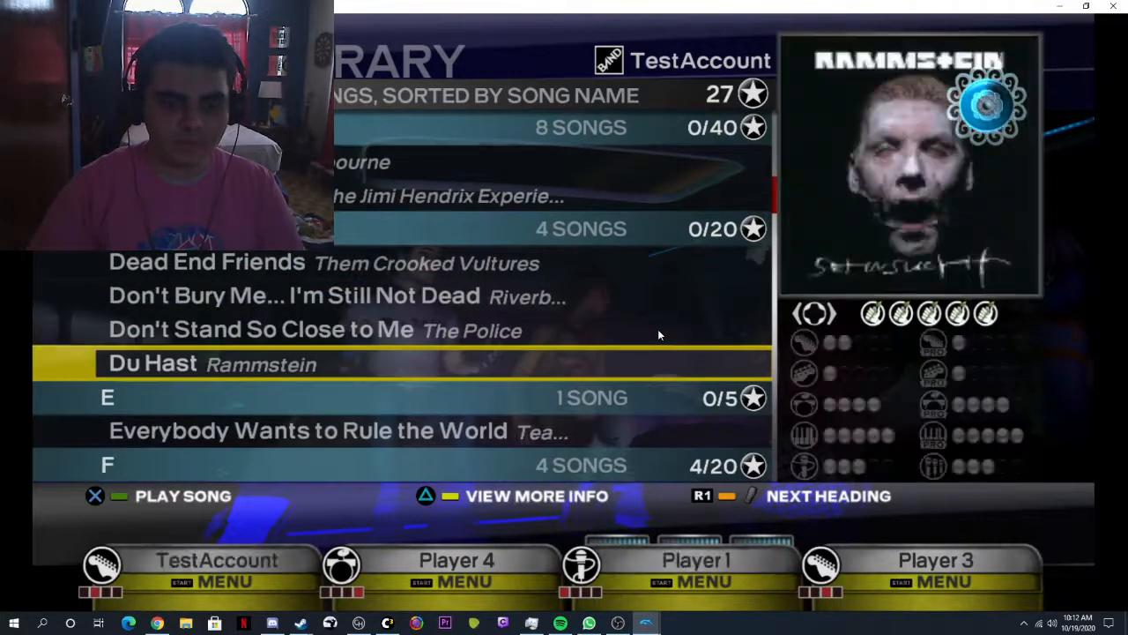
key("Down")
key("Down")
key("Down")
key("Down")
key("Down")
key("Down")
key("Down")
key("Down")
key("Down")
key("Down")
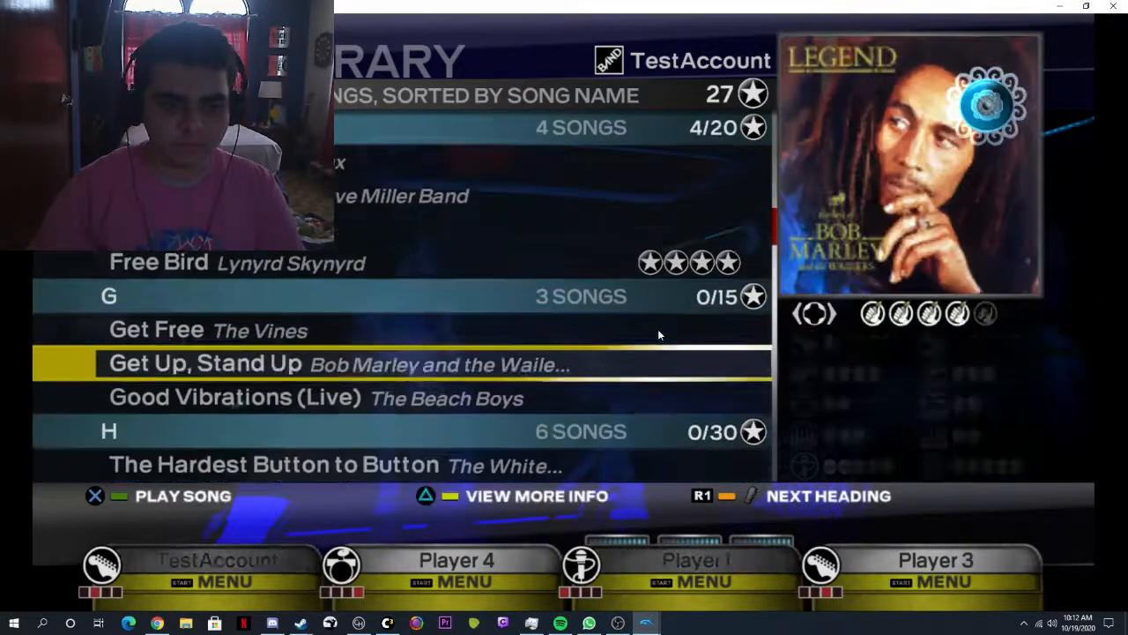
key("Down")
key("Down")
key("Down")
key("Down")
key("Down")
key("Down")
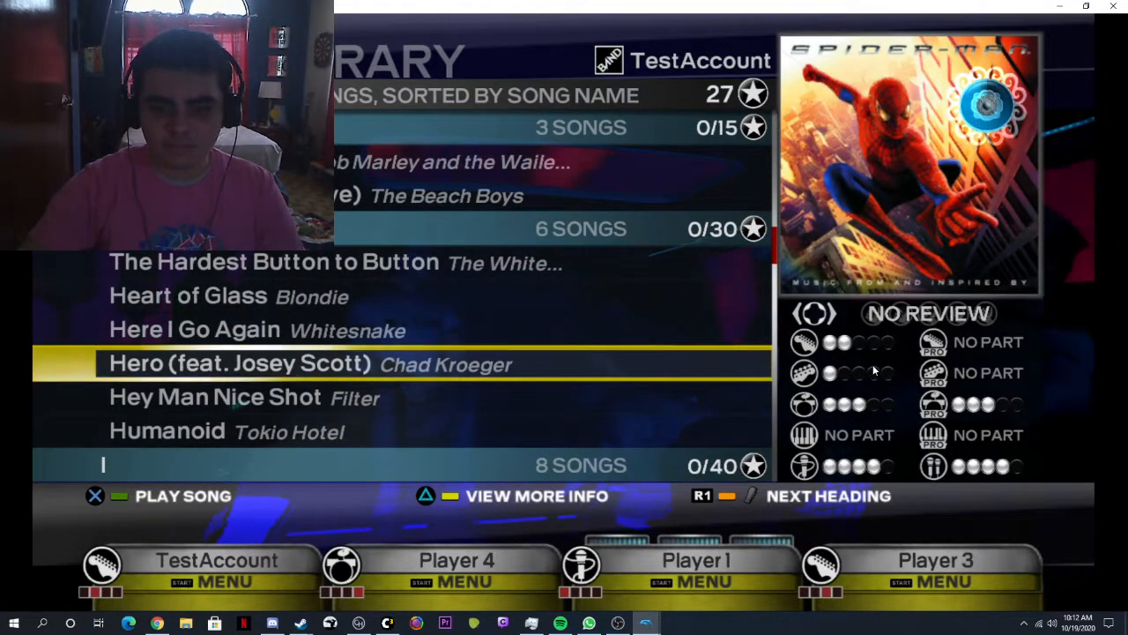
key("Return")
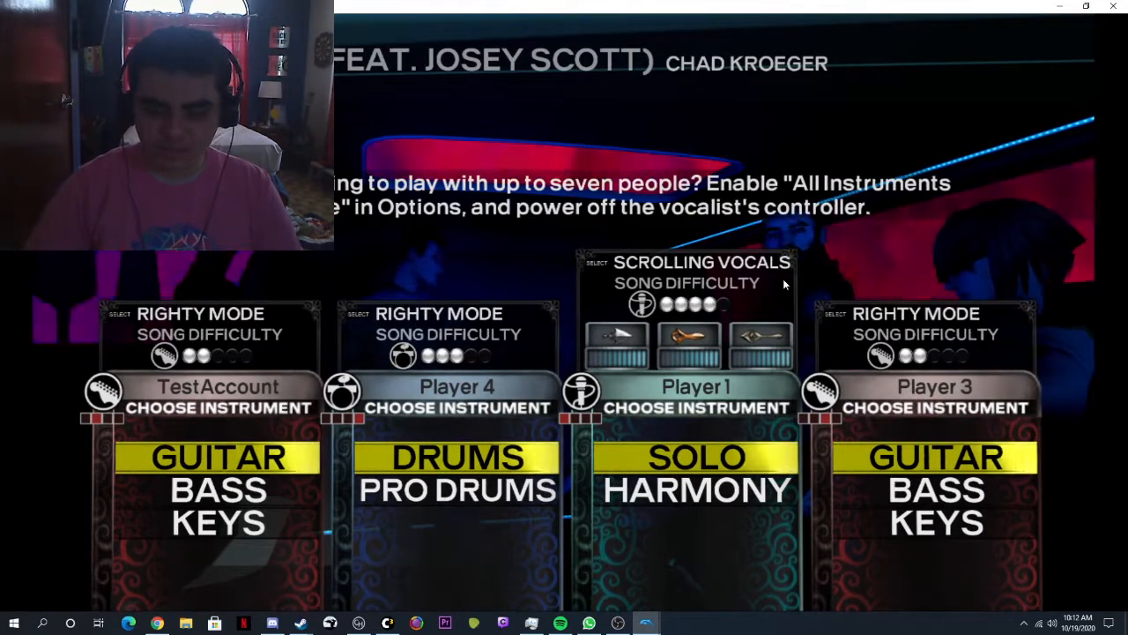
Step: Assign harmony vocals, bass and pro drums to the players, with pro drums on Expert
key("Down")
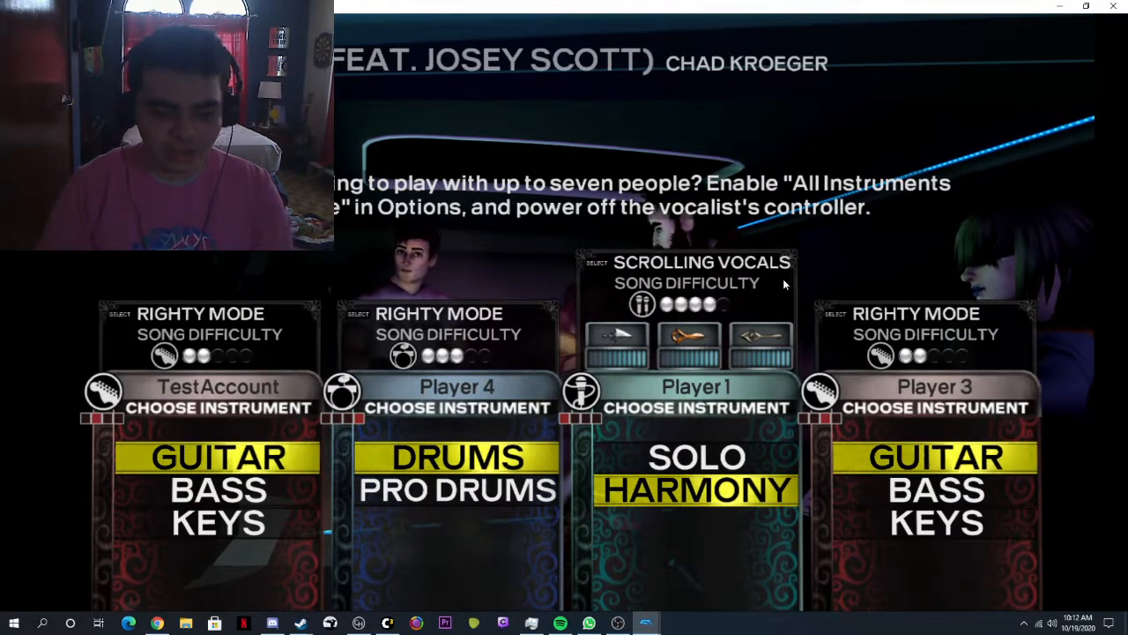
key("Down")
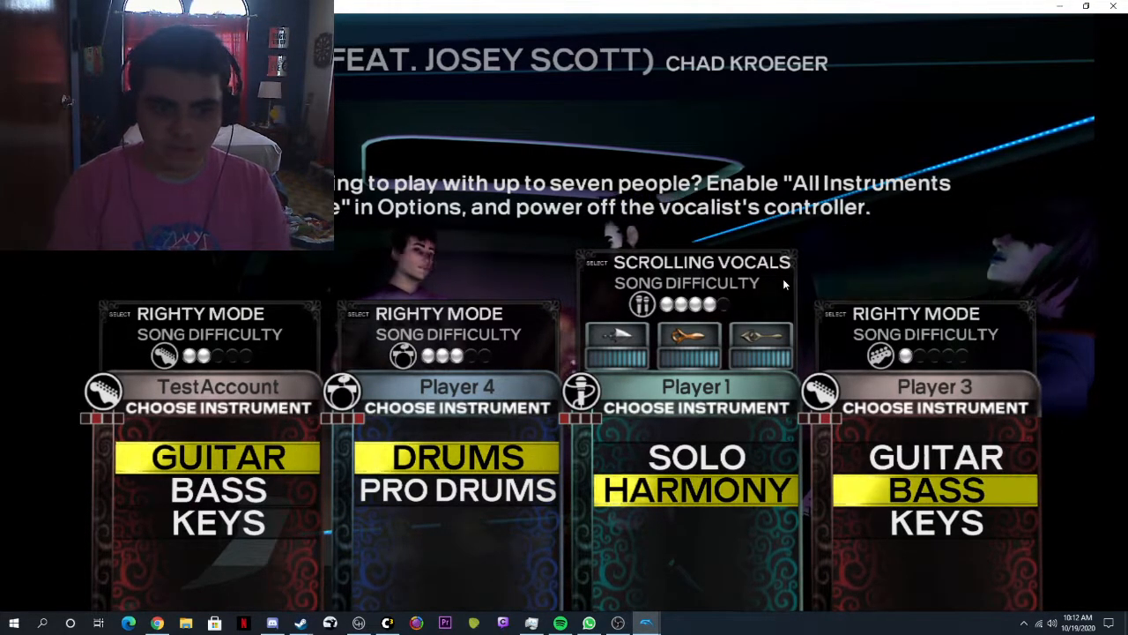
key("Down")
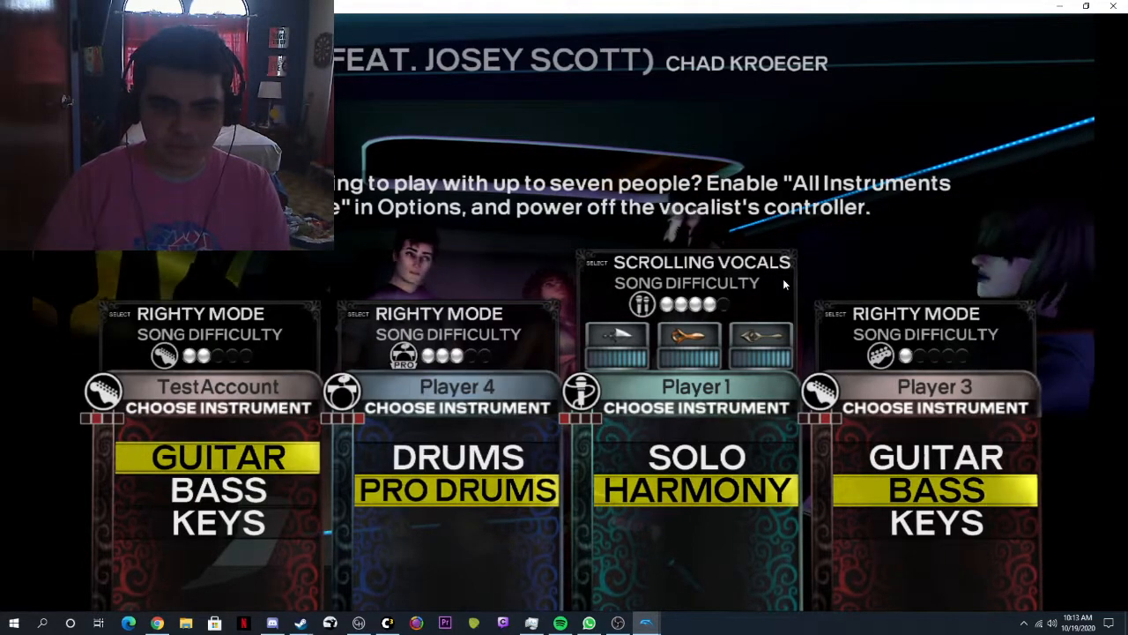
key("Return")
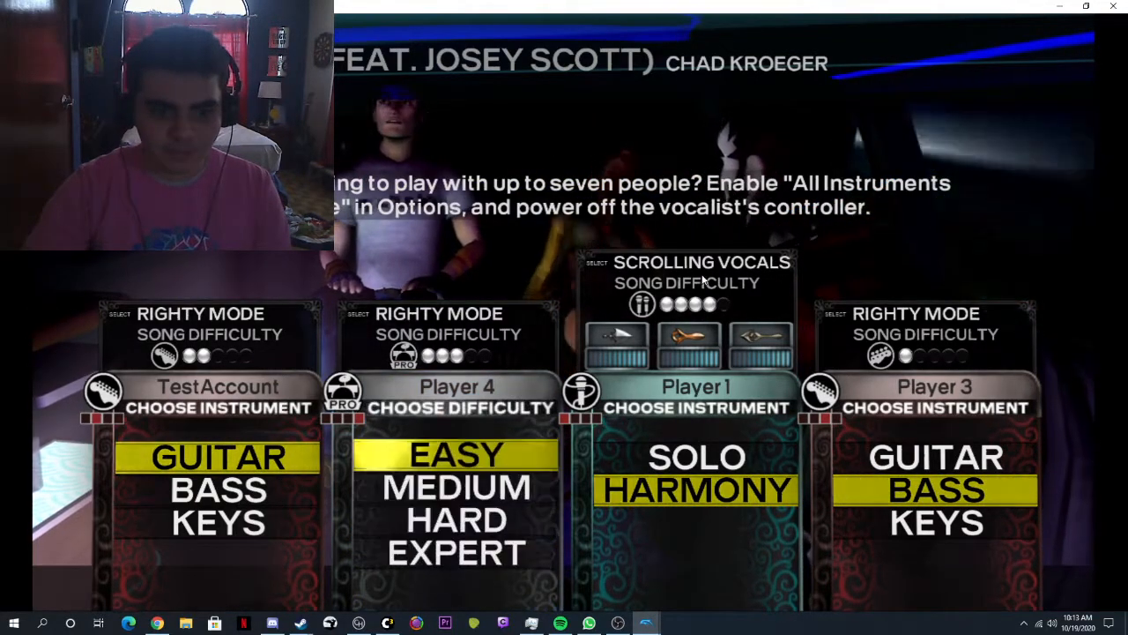
key("Down")
key("Down")
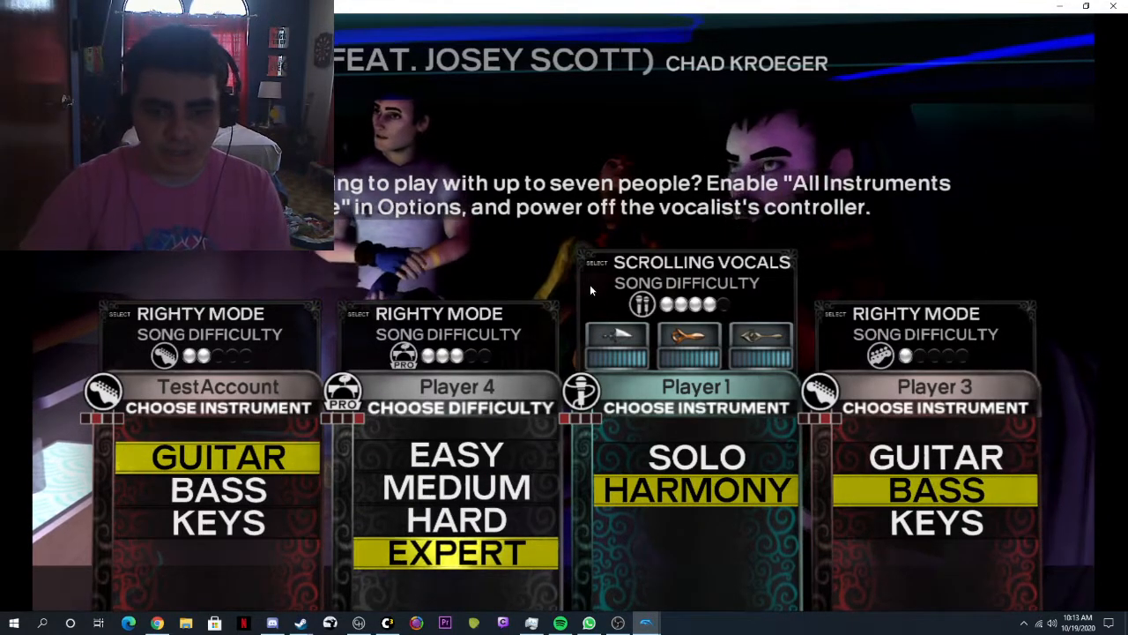
key("Return")
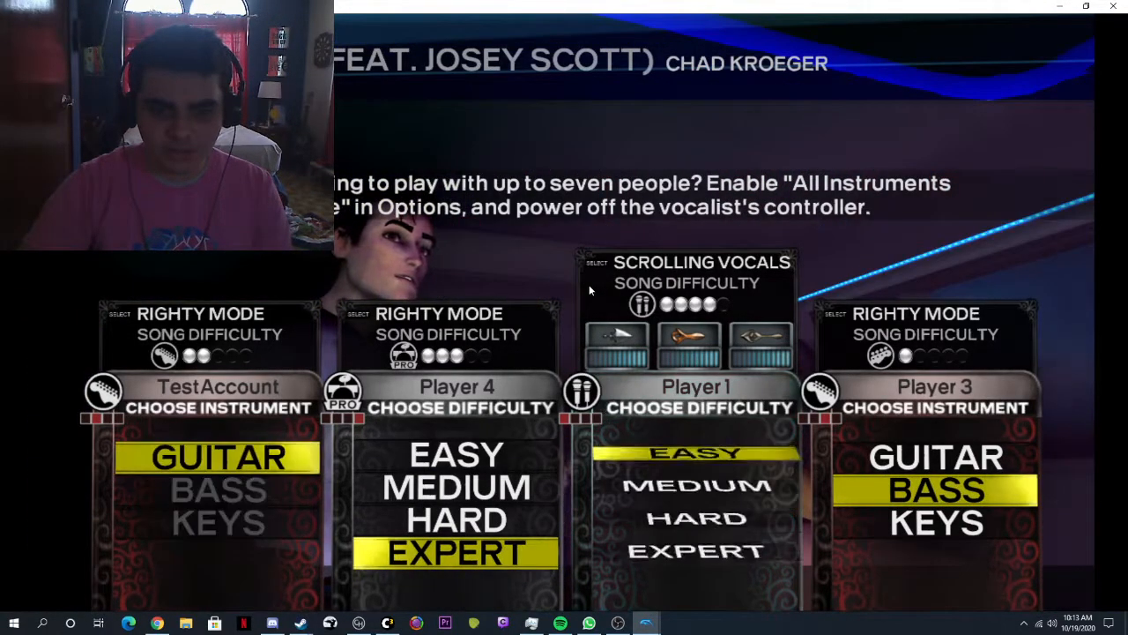
Step: Set guitar, harmony and bass to Expert, mark all players ready and start the song
key("Down")
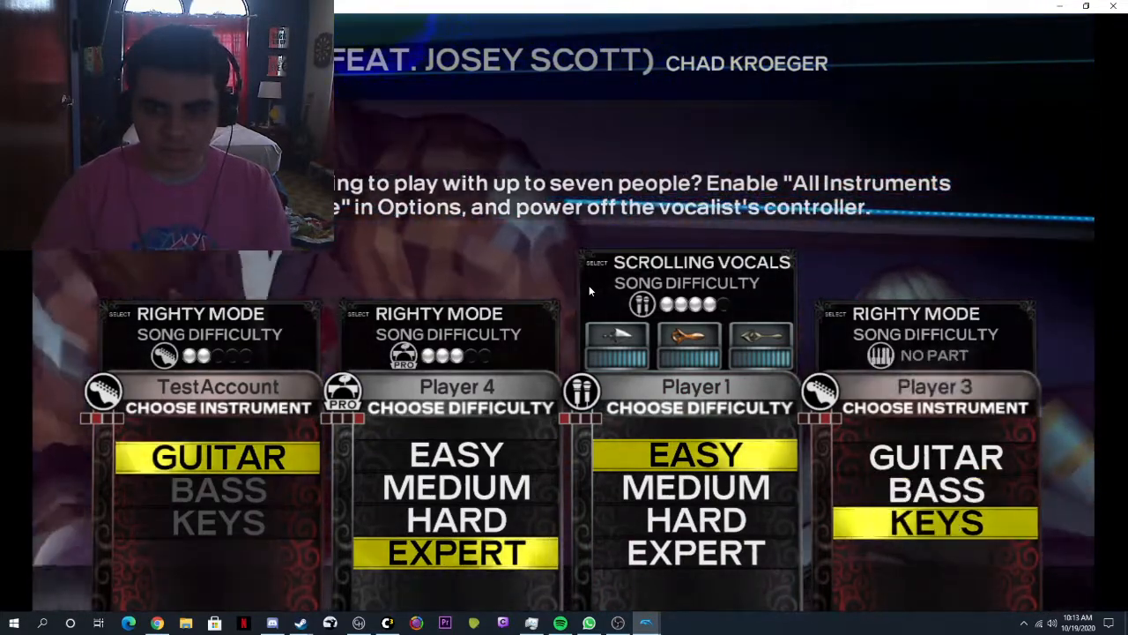
key("Up")
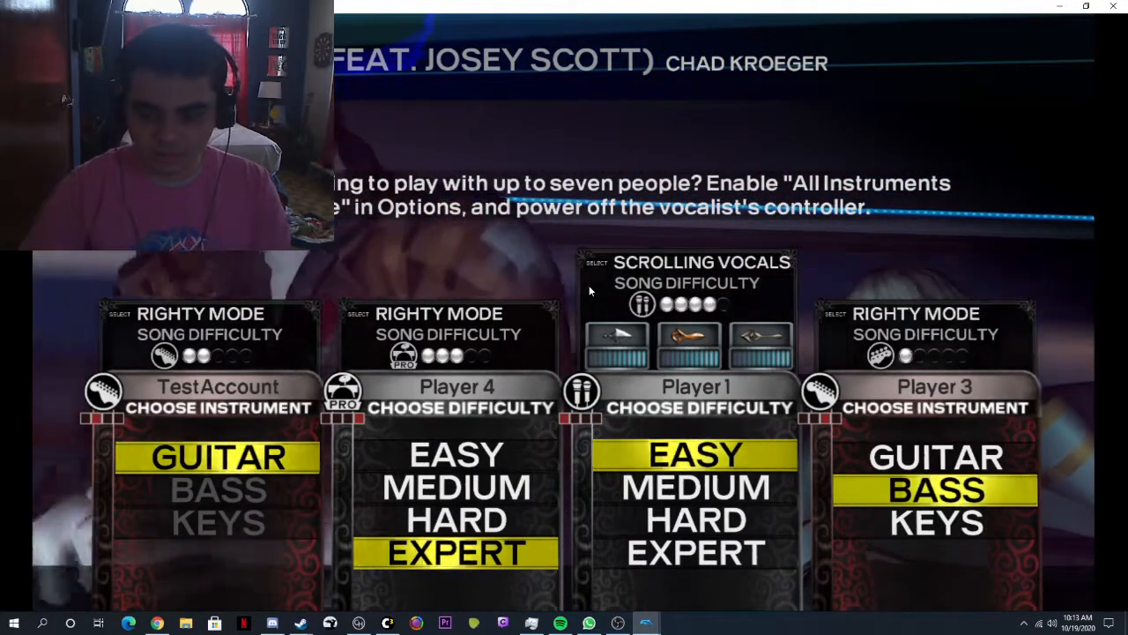
key("Up")
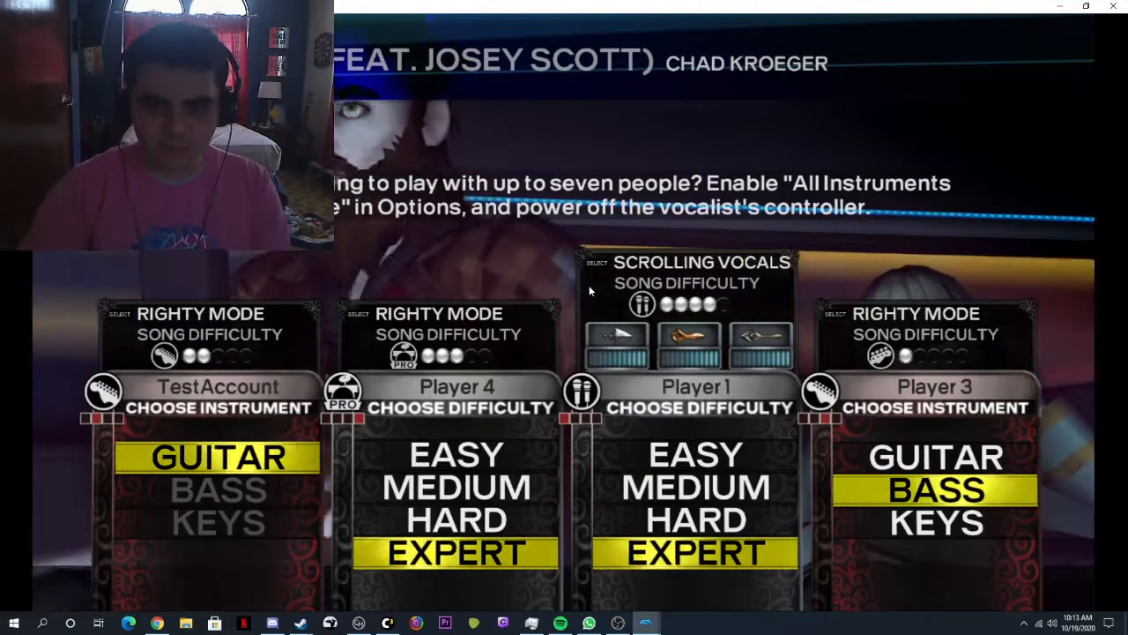
key("Return")
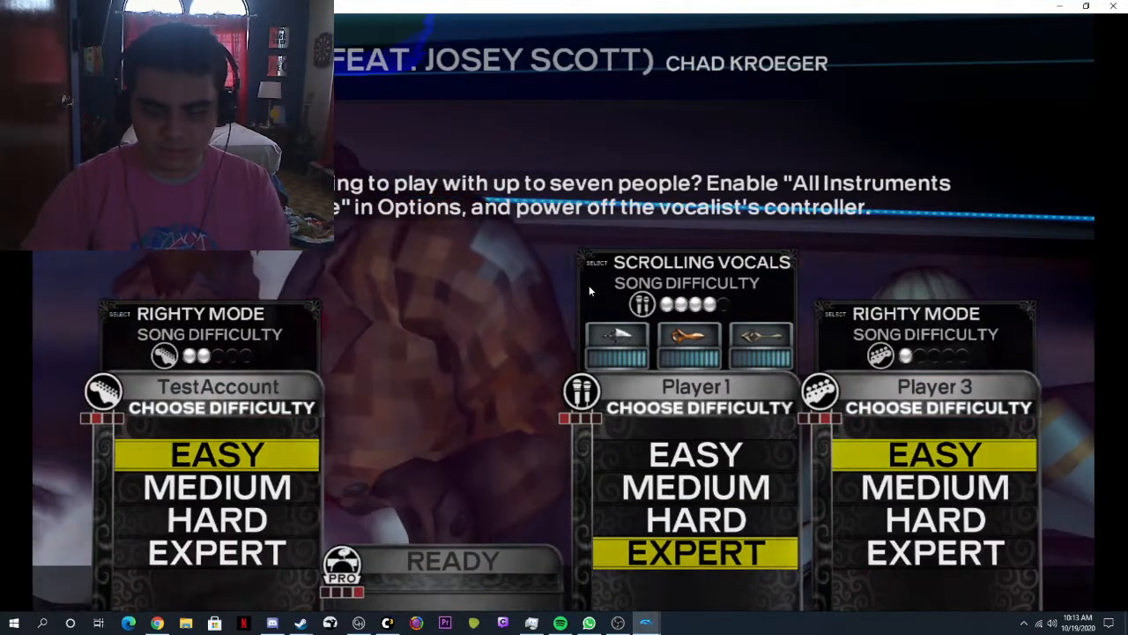
key("Up")
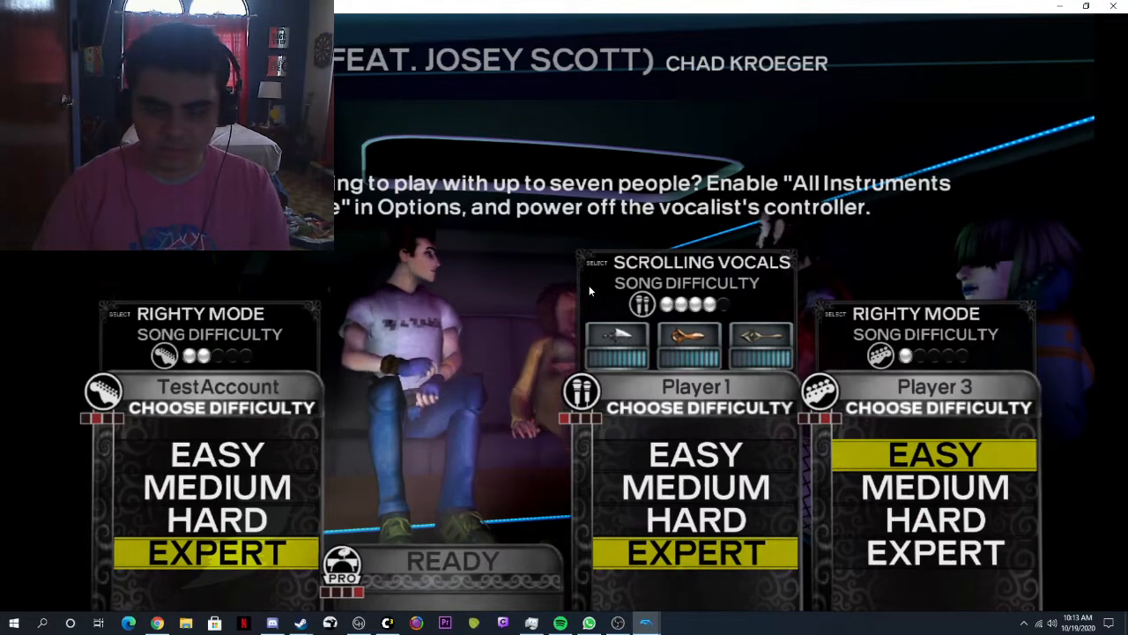
key("Down")
key("Down")
key("Down")
key("Return")
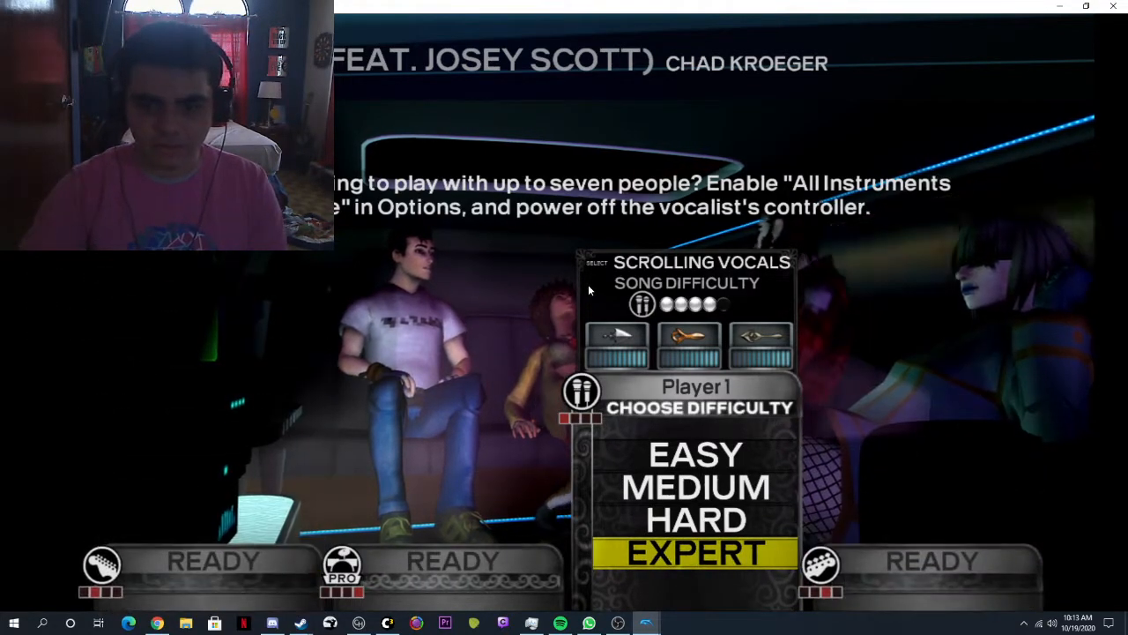
key("Return")
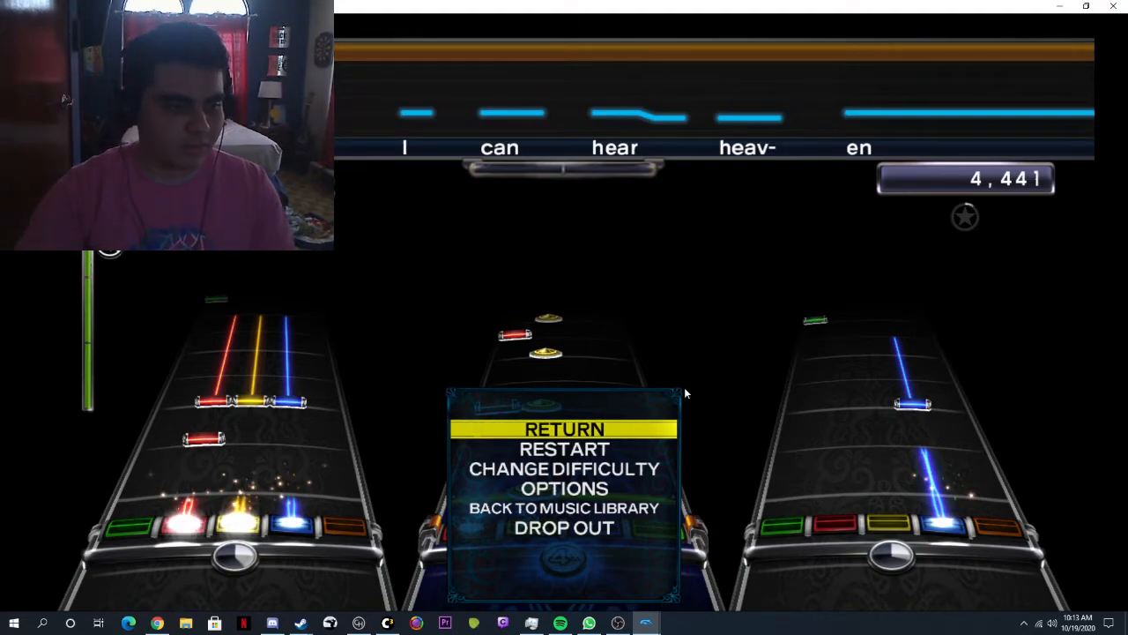
Step: Resume Hero from the pause menu, then switch to the OBS recording window
key("Return")
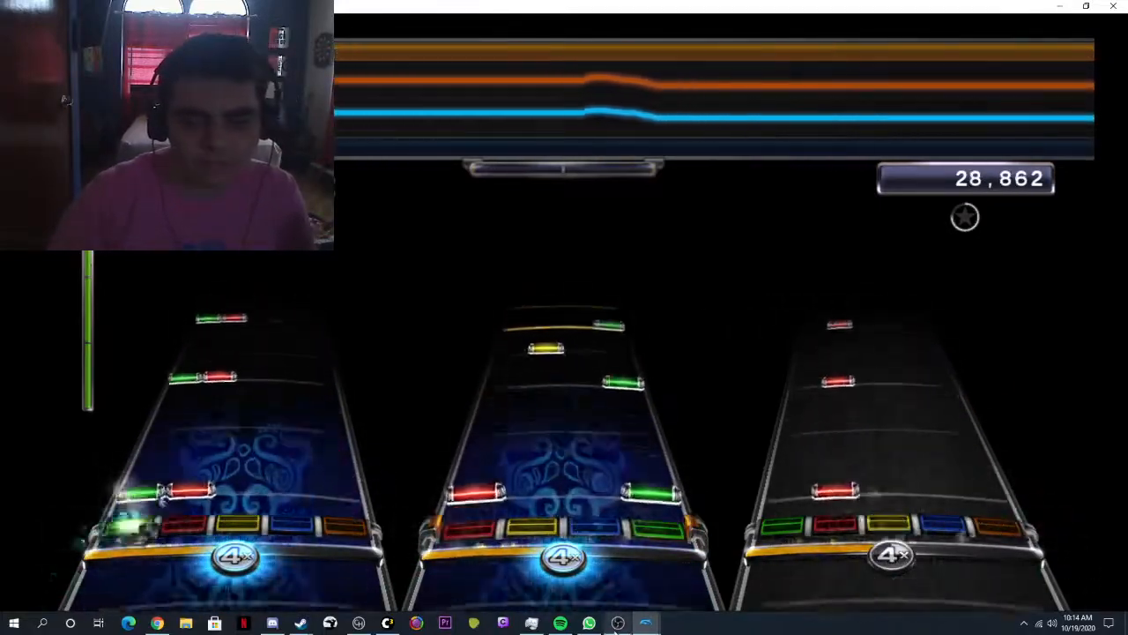
mouse_move(618, 623)
left_click(646, 624)
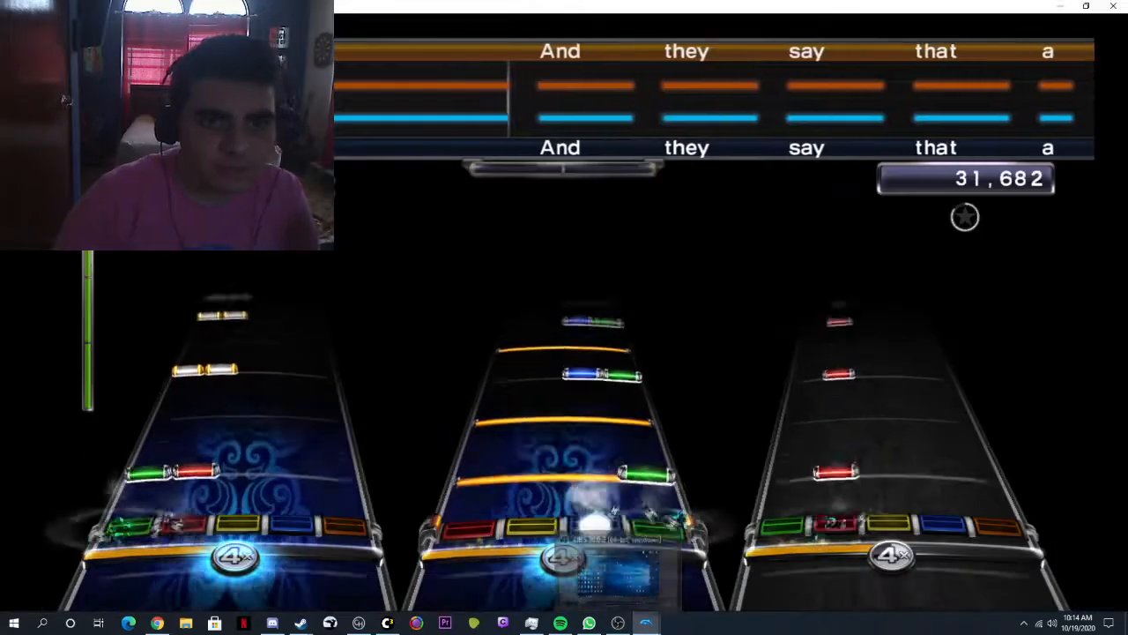